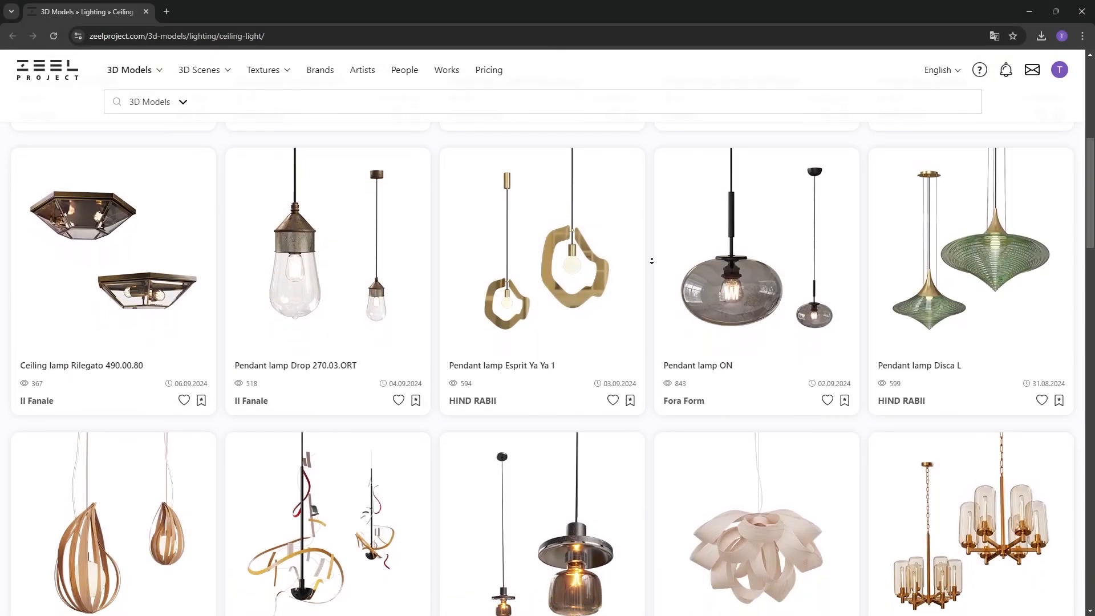
Browse the ceiling light models and examine both preview images of the Pendant lamp Laguna P0512 2
{"action": "scroll", "coordinate": [651, 266], "scroll_direction": "down", "scroll_amount": 5}
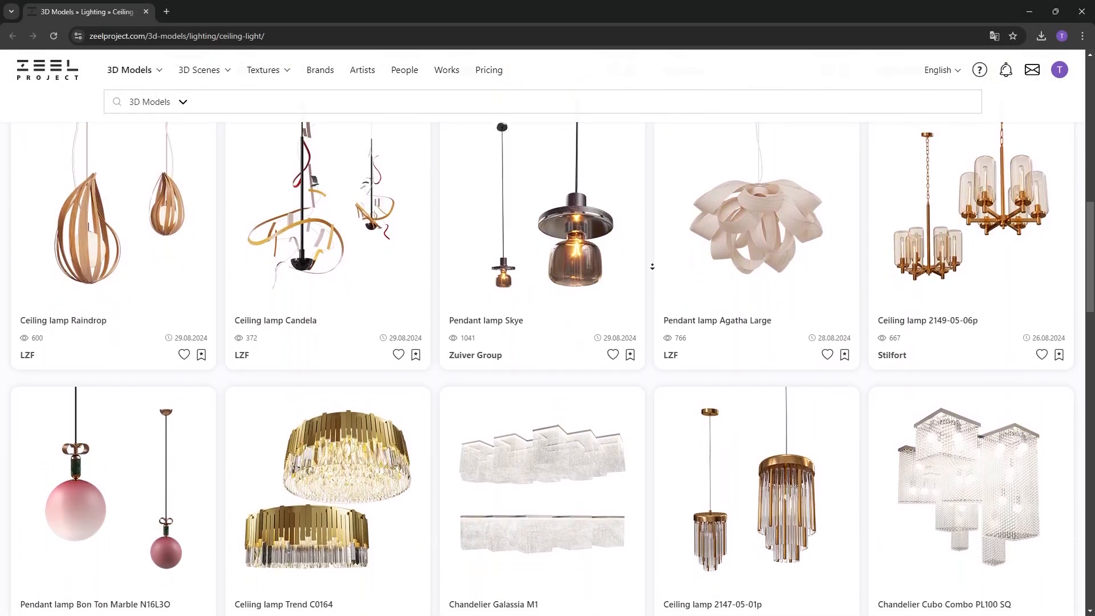
{"action": "left_click", "coordinate": [337, 499]}
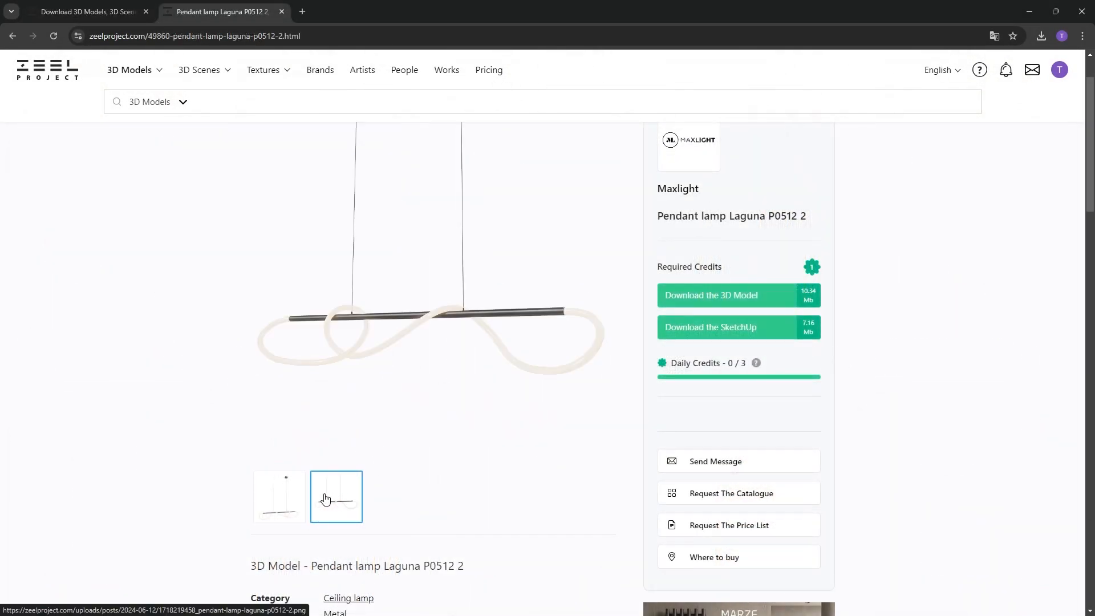
{"action": "left_click", "coordinate": [294, 503]}
{"action": "left_click", "coordinate": [341, 506]}
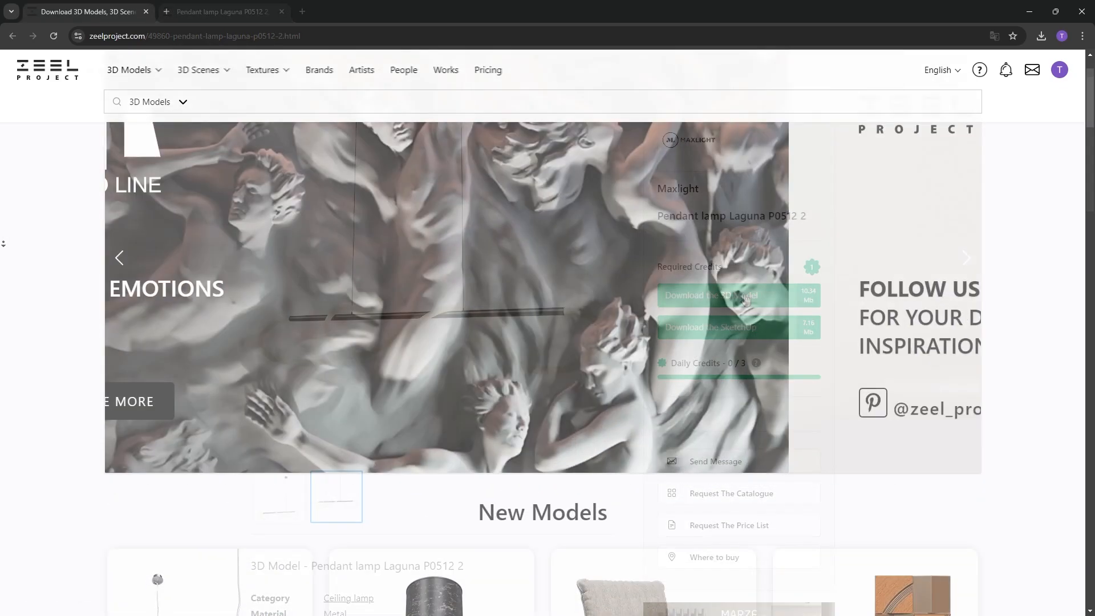
Look through the New Models section on the Zeel Project home page
{"action": "scroll", "coordinate": [4, 246], "scroll_direction": "down", "scroll_amount": 5}
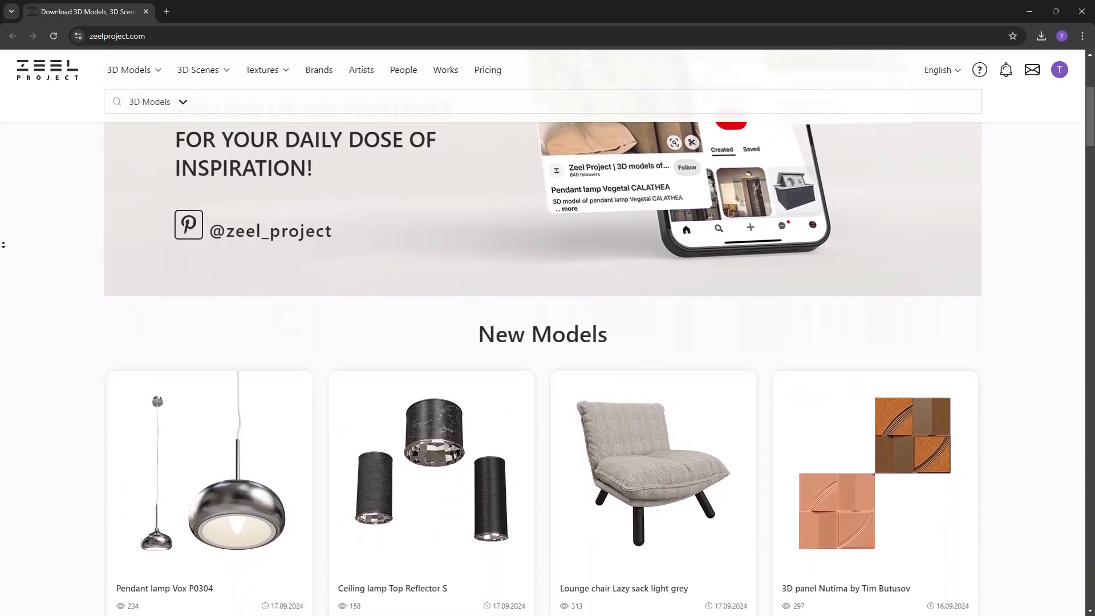
{"action": "scroll", "coordinate": [3, 245], "scroll_direction": "down", "scroll_amount": 6}
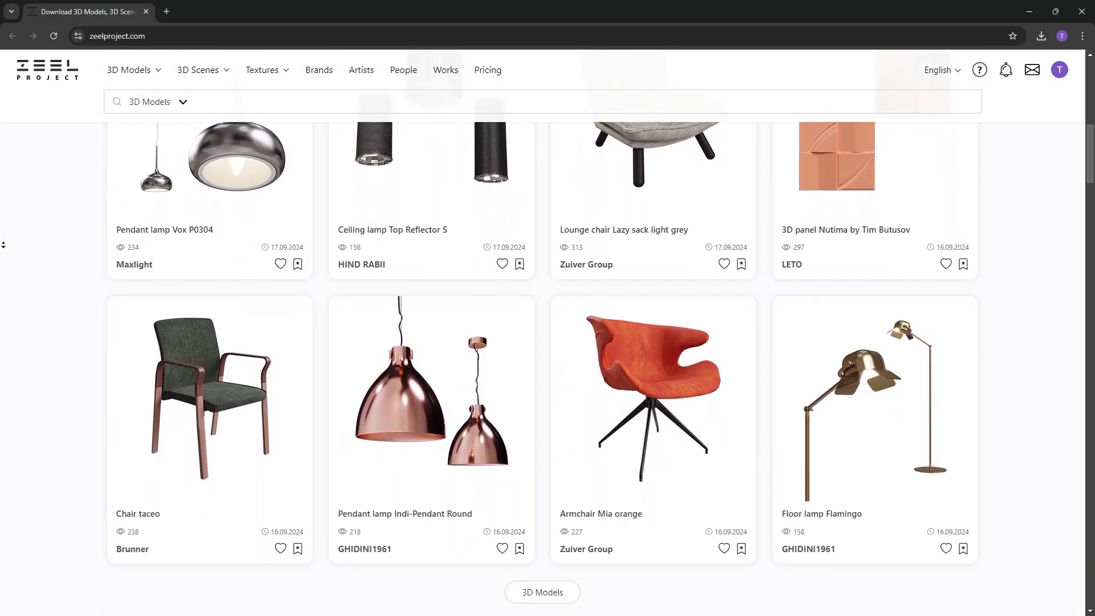
{"action": "scroll", "coordinate": [3, 246], "scroll_direction": "down", "scroll_amount": 6}
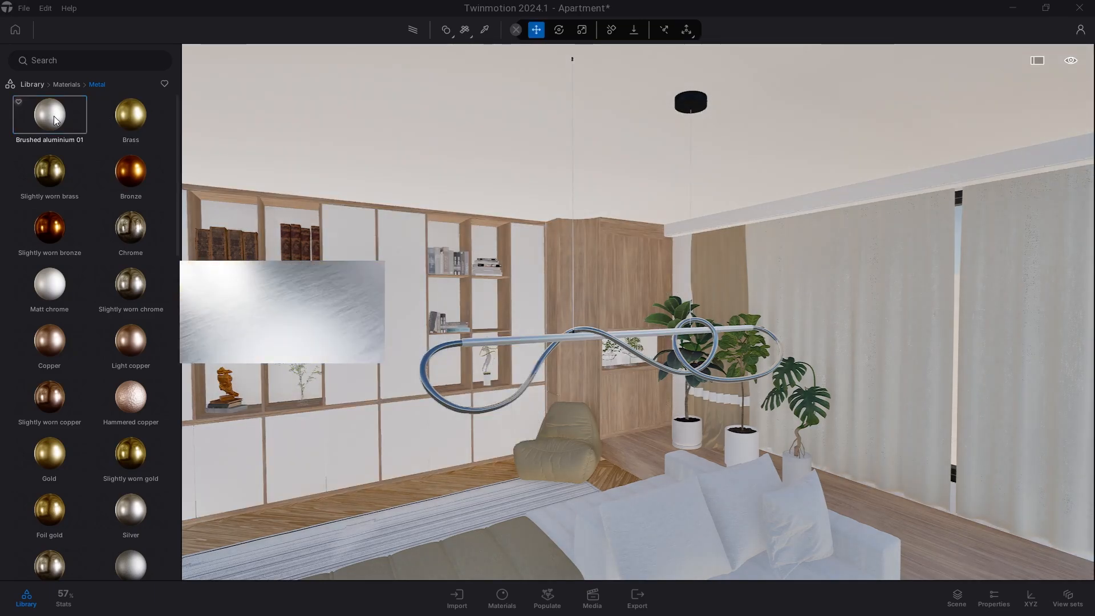
Apply the Brushed aluminium 01 material to the pendant lamp's ceiling mount and Neon 01 to its looping tube
{"action": "mouse_move", "coordinate": [50, 114]}
{"action": "left_mouse_down"}
{"action": "mouse_move", "coordinate": [700, 124]}
{"action": "mouse_move", "coordinate": [695, 103]}
{"action": "left_mouse_up"}
{"action": "key", "text": "w"}
{"action": "right_click_drag", "start_coordinate": [627, 193], "coordinate": [656, 212]}
{"action": "key", "text": "a"}
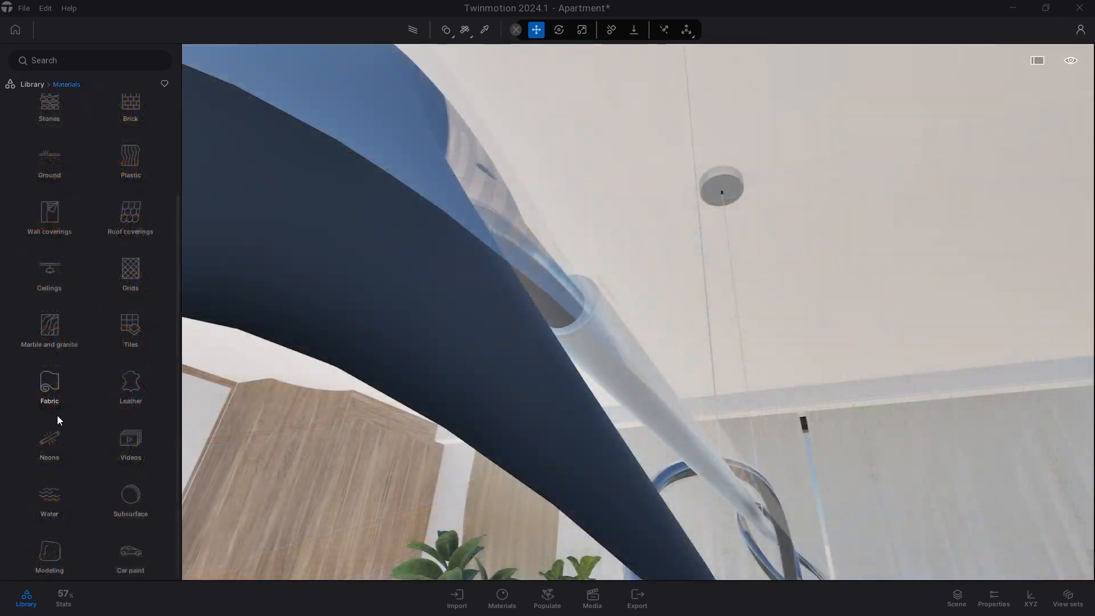
{"action": "left_click", "coordinate": [57, 413]}
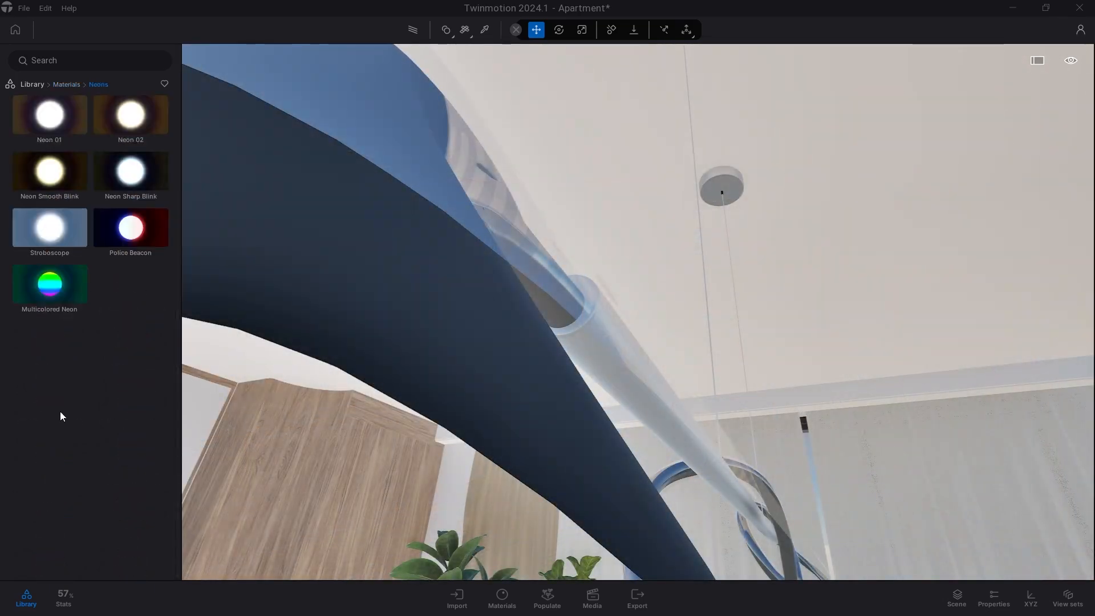
{"action": "left_click_drag", "start_coordinate": [52, 109], "coordinate": [360, 262]}
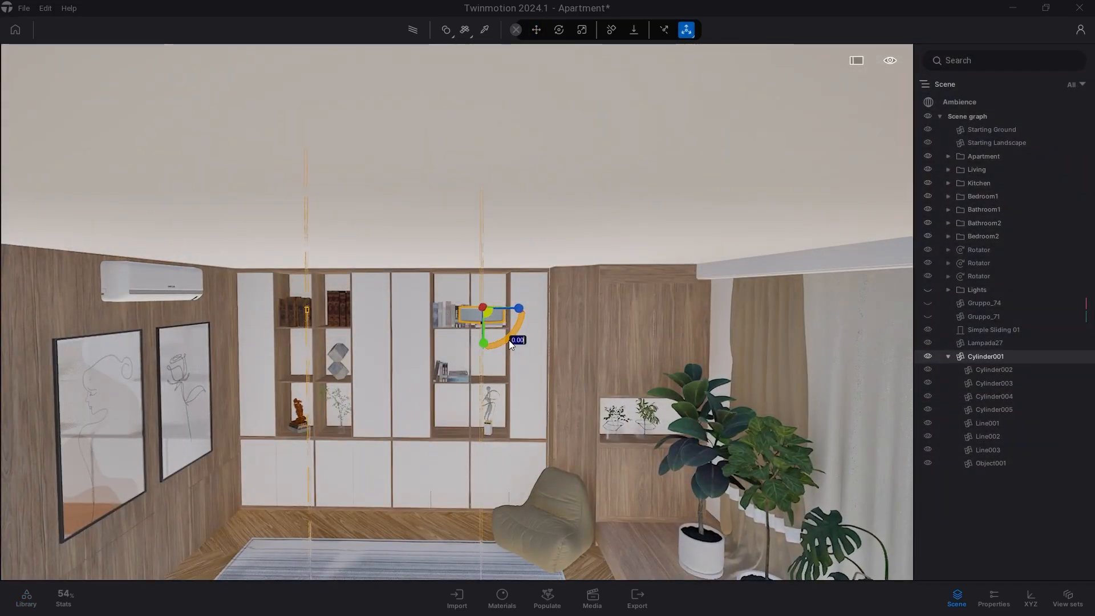
Rotate the pivot of the Cylinder001 pendant lamp and open the object's options in the scene graph
{"action": "left_click_drag", "start_coordinate": [509, 339], "coordinate": [600, 323]}
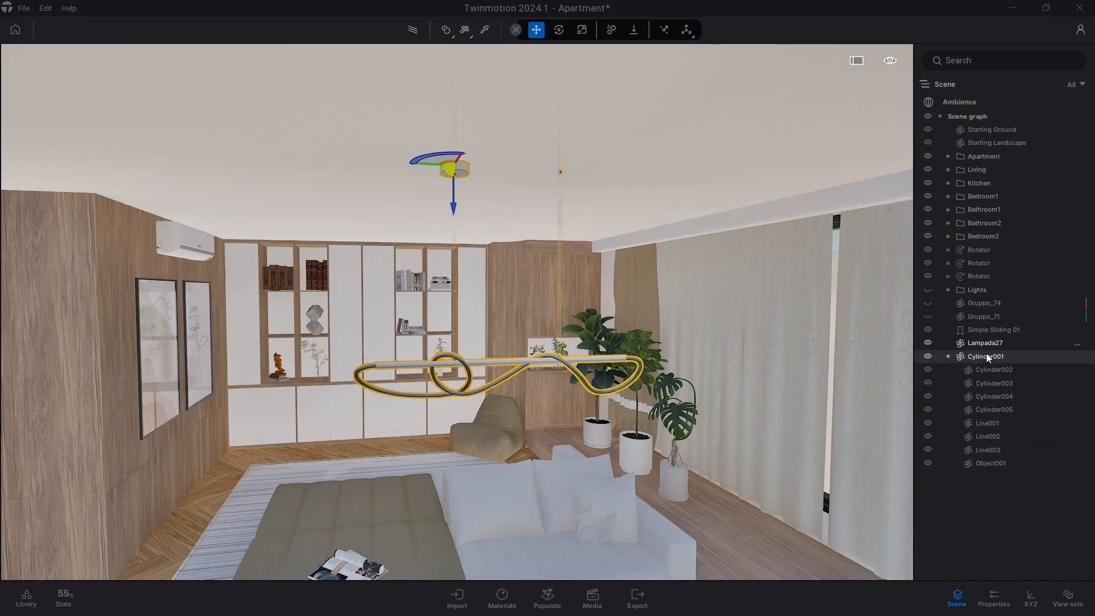
{"action": "right_click", "coordinate": [983, 357]}
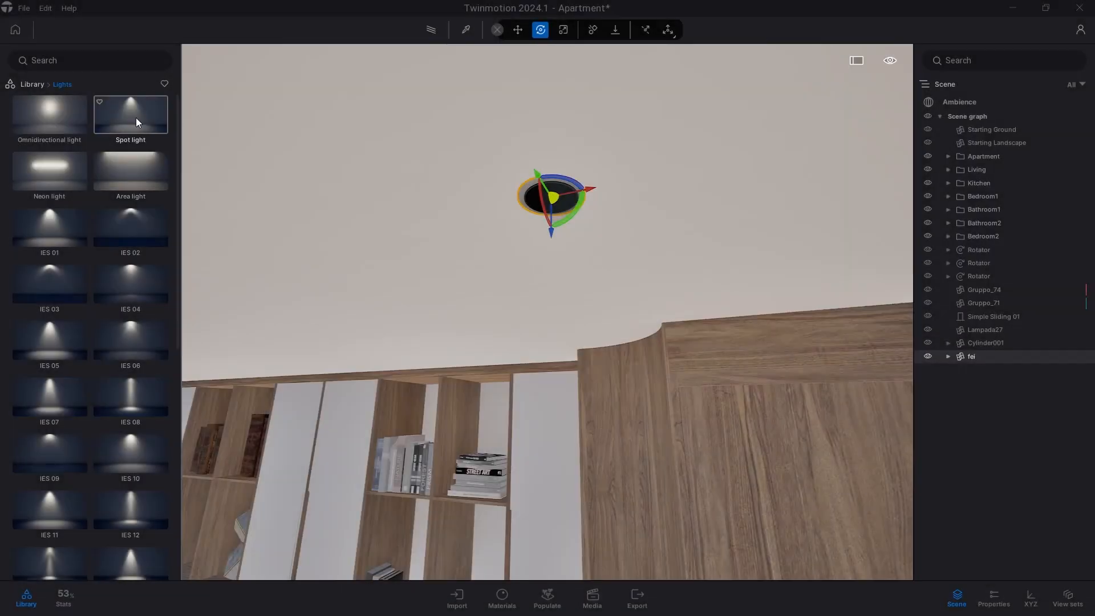
Place a Spot light on the recessed ceiling lamp and adjust its height just below the fixture
{"action": "left_click_drag", "start_coordinate": [136, 118], "coordinate": [566, 239]}
{"action": "right_click_drag", "start_coordinate": [566, 239], "coordinate": [573, 280]}
{"action": "key", "text": "d"}
{"action": "key", "text": "e"}
{"action": "left_click_drag", "start_coordinate": [563, 285], "coordinate": [562, 270]}
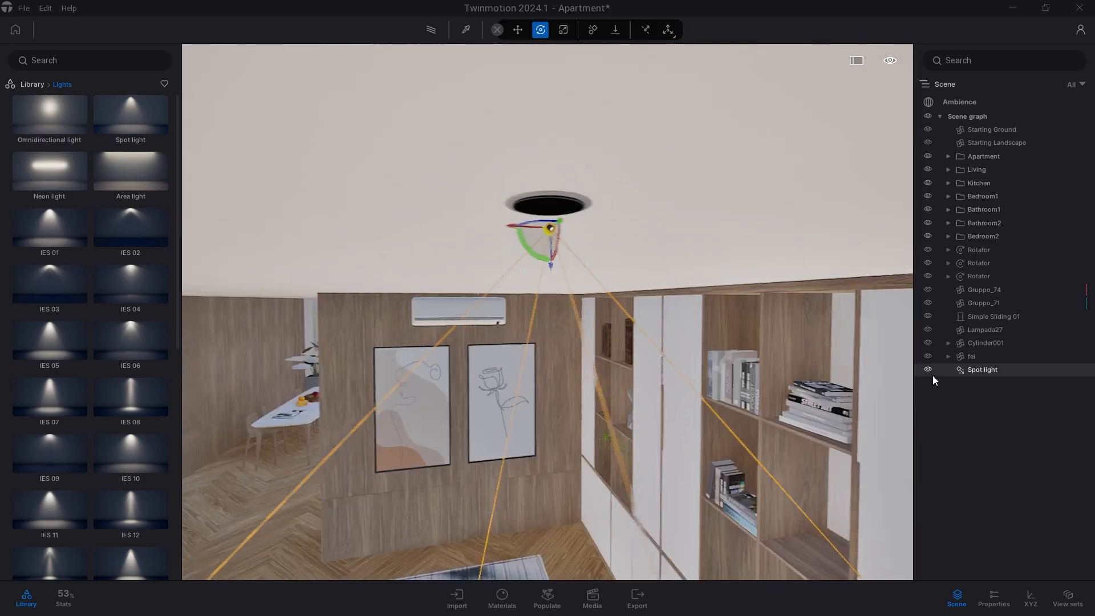
Nest the Spot light under the fei lamp object in the scene graph
{"action": "left_click_drag", "start_coordinate": [973, 371], "coordinate": [975, 357]}
{"action": "left_click", "coordinate": [974, 361]}
{"action": "key", "text": "a"}
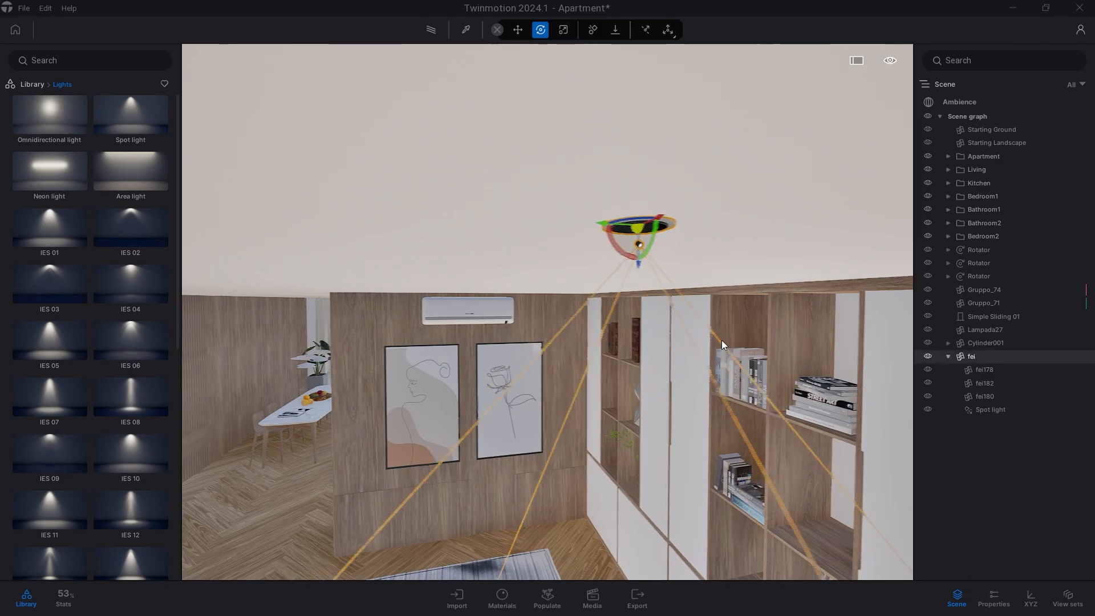
Copy the fei ceiling lamp along the wall as 2 instances spaced 0.87 m apart
{"action": "right_click_drag", "start_coordinate": [720, 340], "coordinate": [683, 198]}
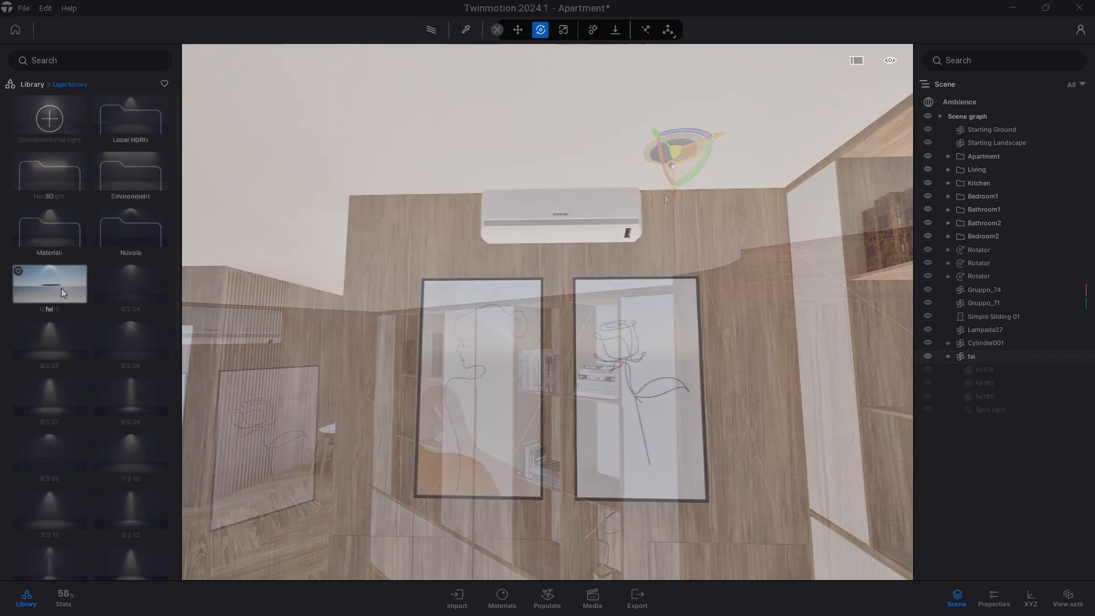
{"action": "left_click_drag", "start_coordinate": [671, 170], "coordinate": [524, 166]}
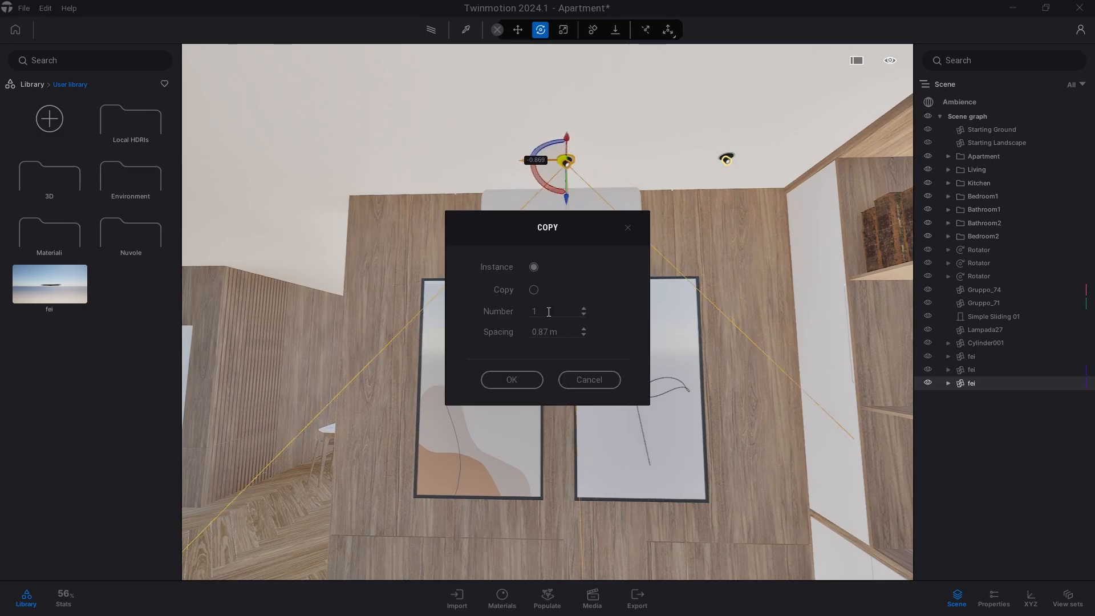
{"action": "type", "text": "2"}
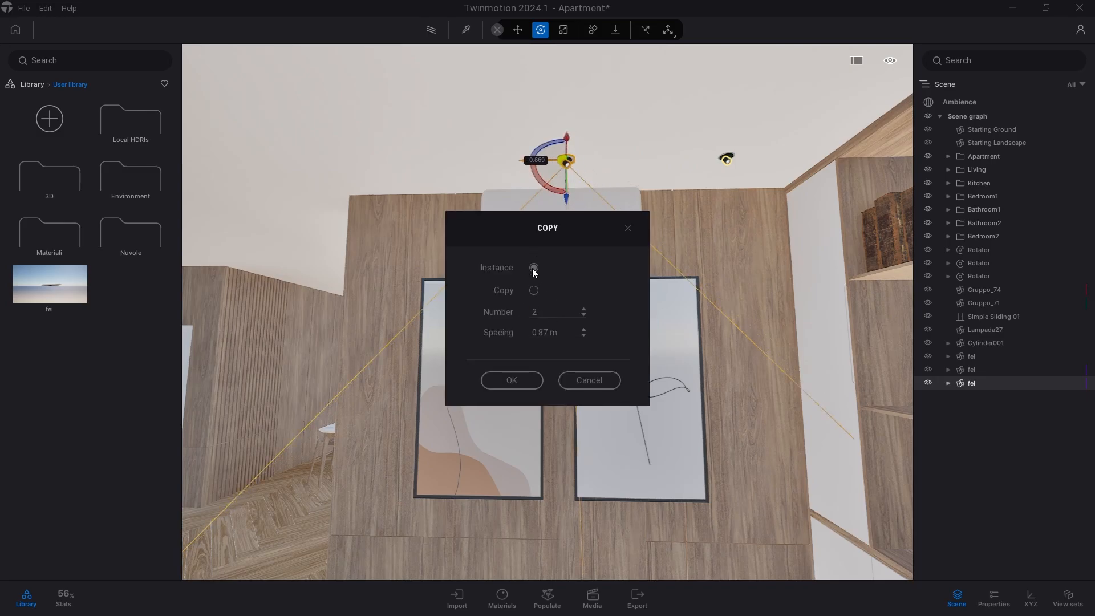
{"action": "left_click", "coordinate": [512, 380]}
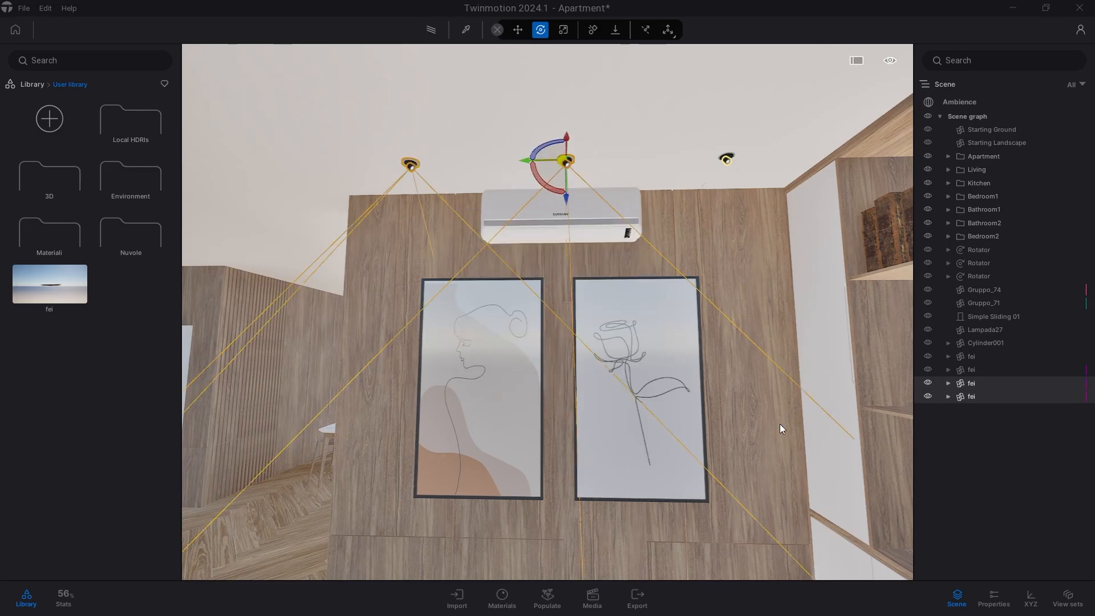
Raise the middle lamp's spot light intensity to about 9875 lm, widen its cone angle and make its color temperature warmer
{"action": "left_click", "coordinate": [566, 165]}
{"action": "left_click", "coordinate": [995, 596]}
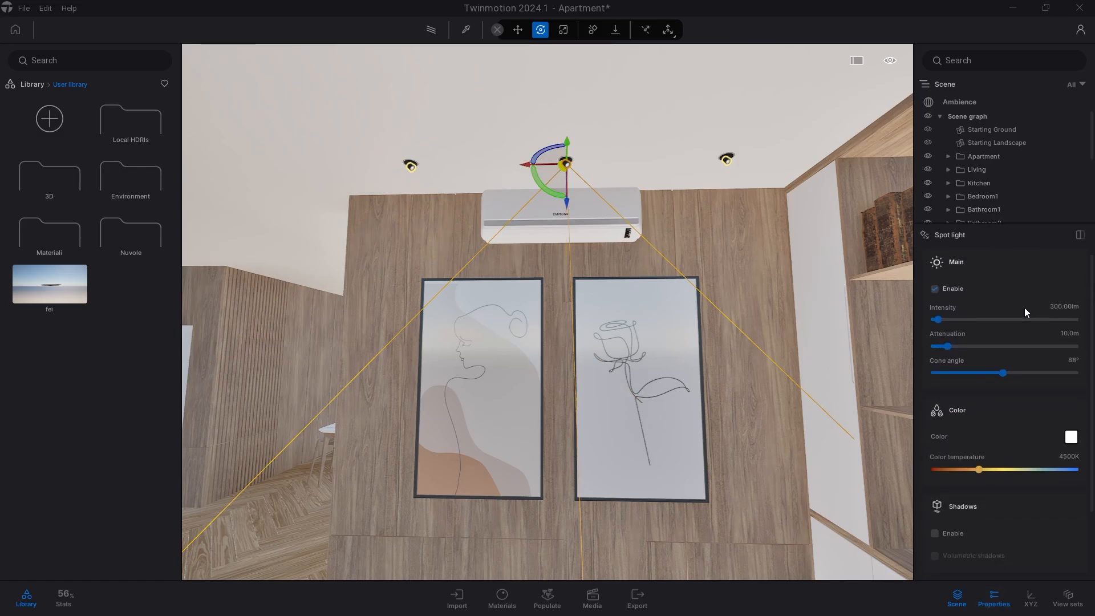
{"action": "left_click_drag", "start_coordinate": [942, 319], "coordinate": [1074, 319]}
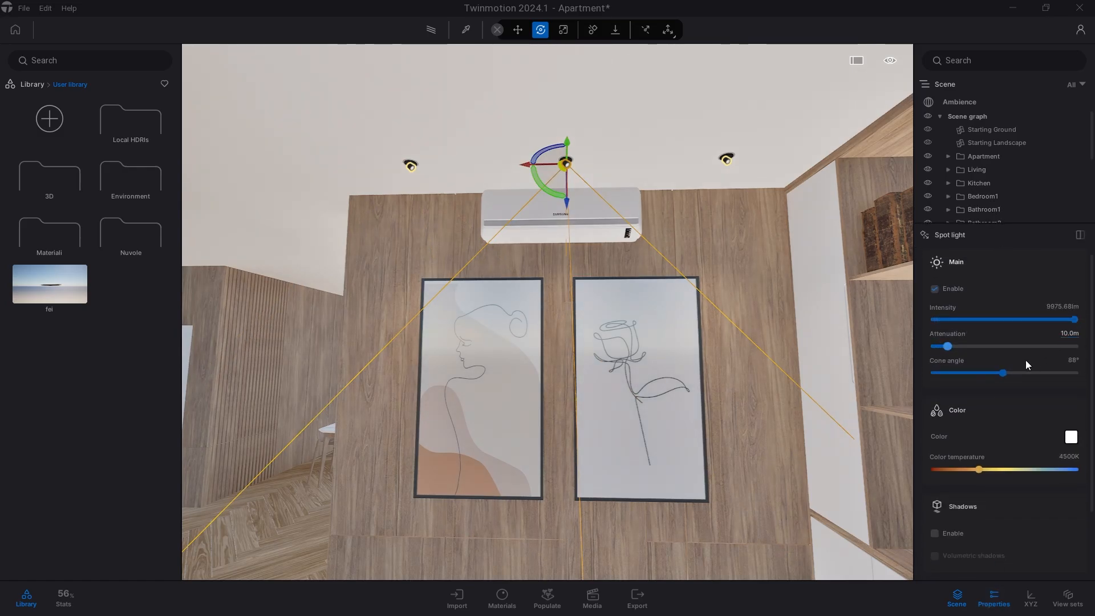
{"action": "left_click_drag", "start_coordinate": [1006, 372], "coordinate": [1035, 373]}
{"action": "left_click_drag", "start_coordinate": [974, 469], "coordinate": [947, 469]}
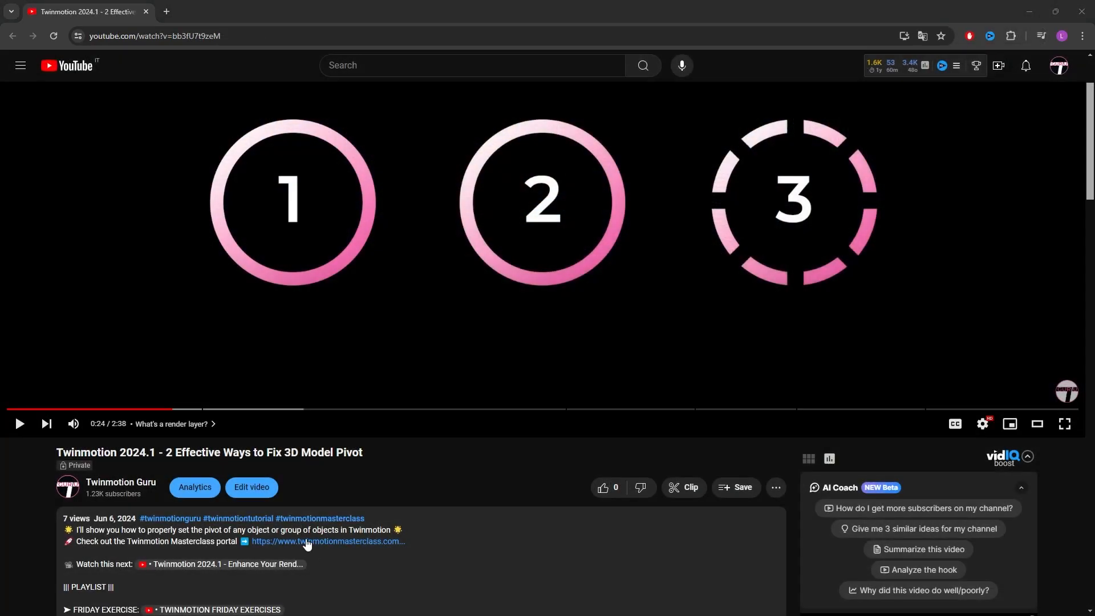
Open the Twinmotion Masterclass link in the video description, enter an email address for pre-registration and accept saving the details
{"action": "left_click", "coordinate": [308, 544]}
{"action": "left_click", "coordinate": [397, 419]}
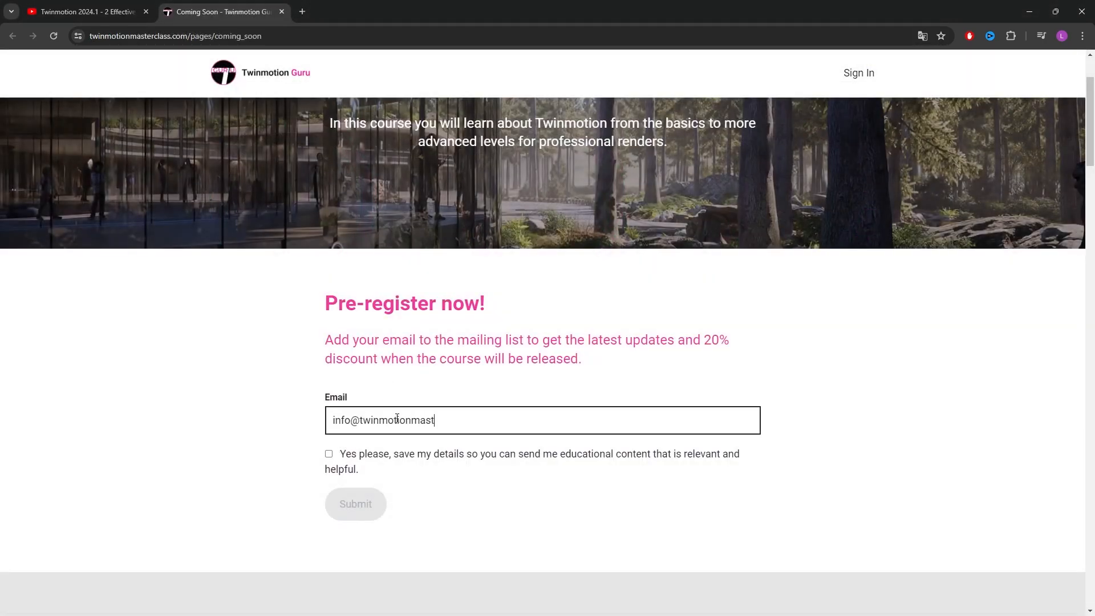
{"action": "left_click", "coordinate": [329, 455]}
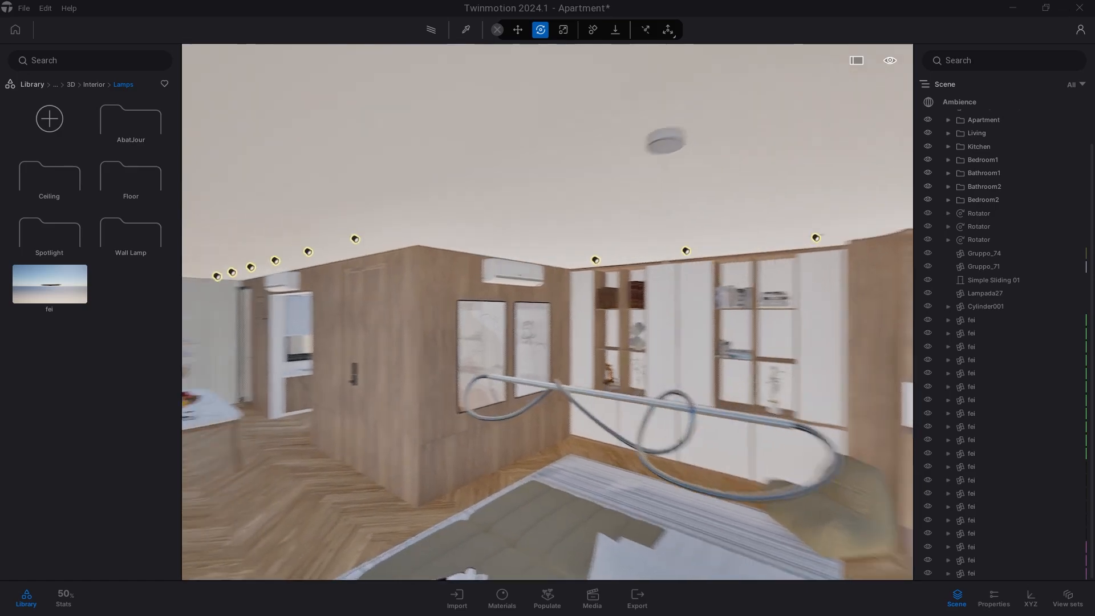
Move the first eleven fei lamps, those in the living room, into a new container
{"action": "right_click_drag", "start_coordinate": [661, 349], "coordinate": [712, 349]}
{"action": "left_click", "coordinate": [971, 320]}
{"action": "left_click", "coordinate": [972, 453], "text": "shift"}
{"action": "right_click", "coordinate": [972, 391]}
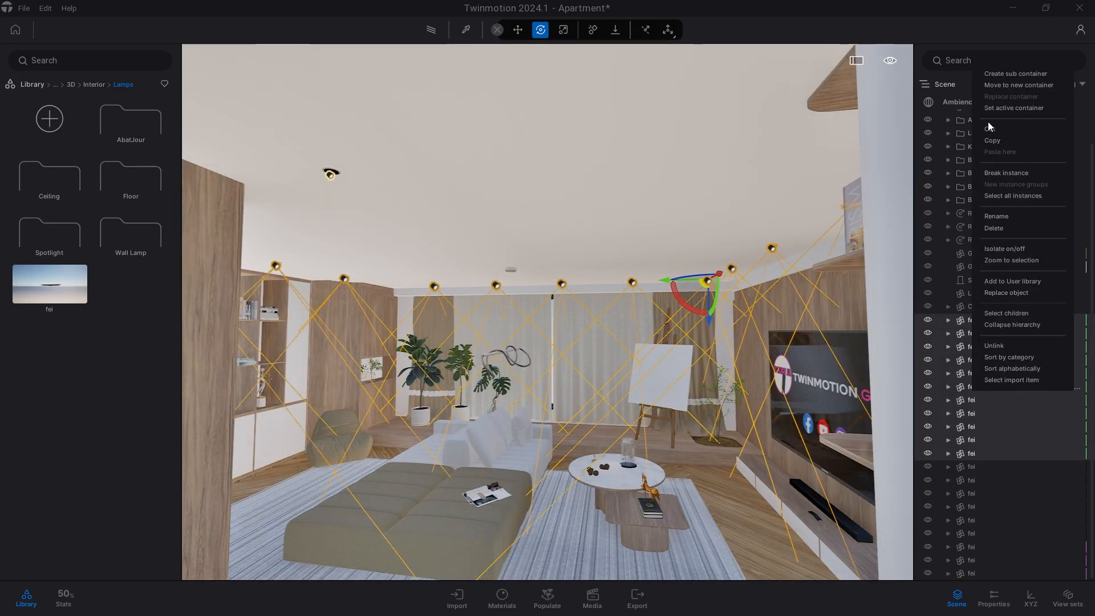
{"action": "left_click", "coordinate": [1004, 85]}
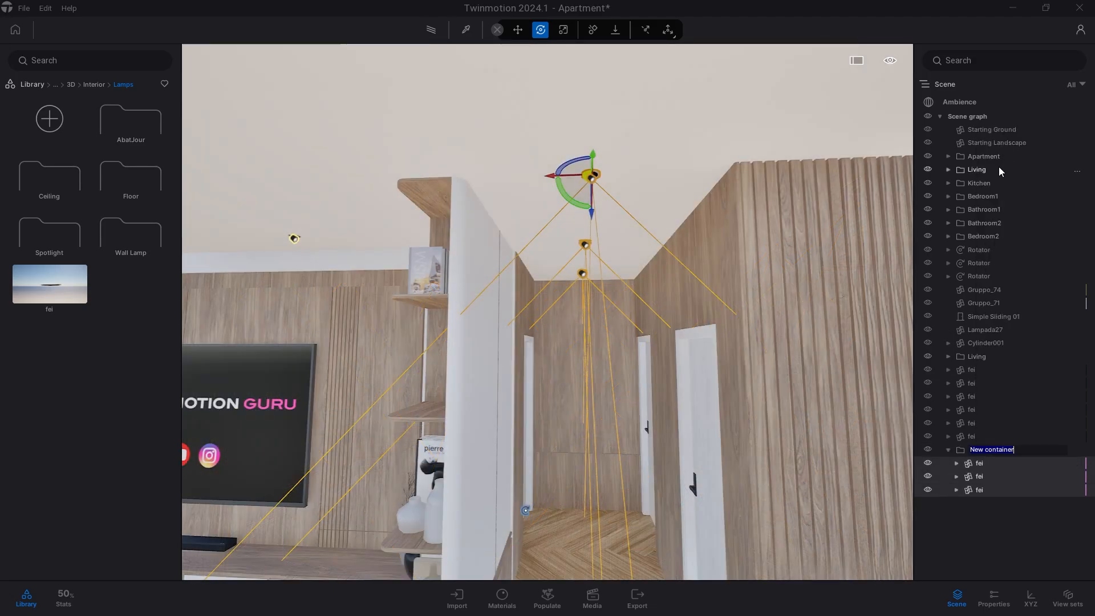
Name the container of the three corridor lamps Hallway, and group the six dining lamps in a new container named Dining
{"action": "type", "text": "y"}
{"action": "key", "text": "Return"}
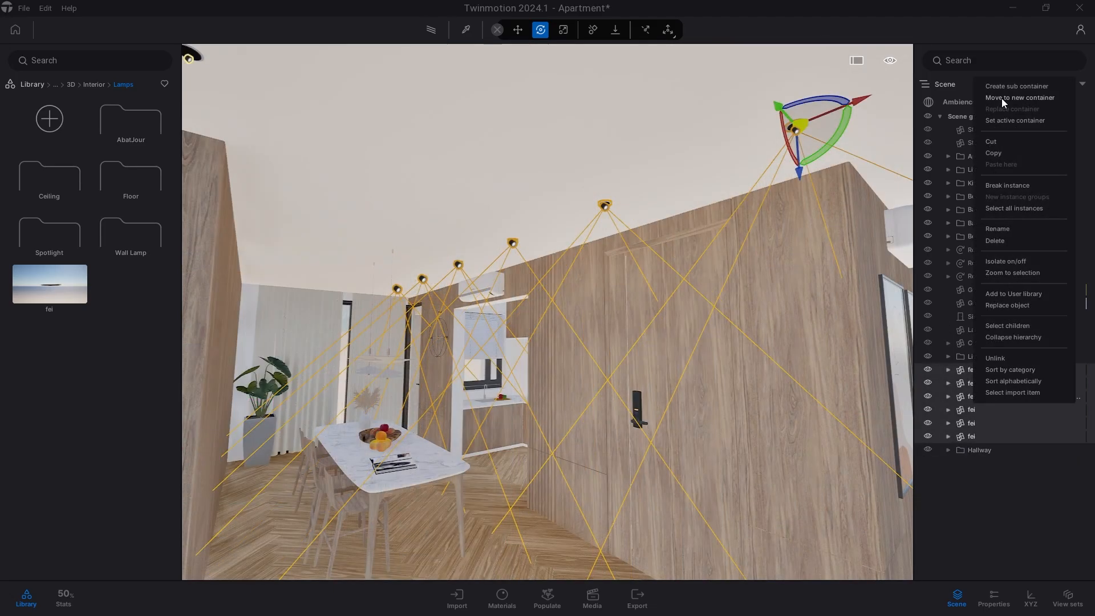
{"action": "left_click", "coordinate": [1001, 99]}
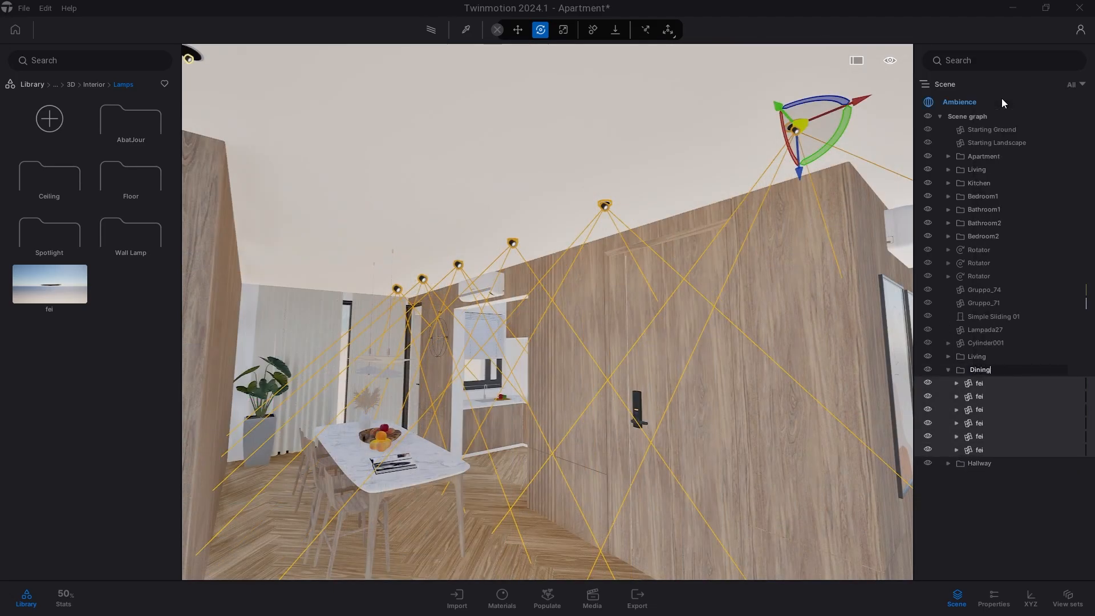
{"action": "key", "text": "Return"}
{"action": "left_click", "coordinate": [948, 370]}
Move the Living, Dining and Hallway lamp containers into a new container named Lights
{"action": "right_click", "coordinate": [979, 358]}
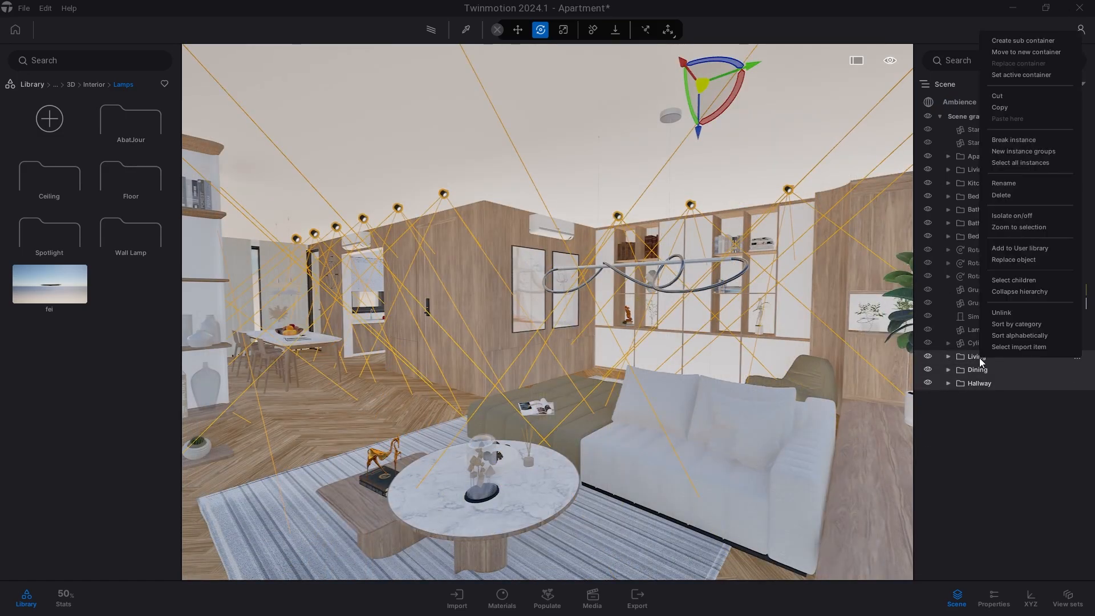
{"action": "left_click", "coordinate": [1021, 52]}
{"action": "type", "text": "L"}
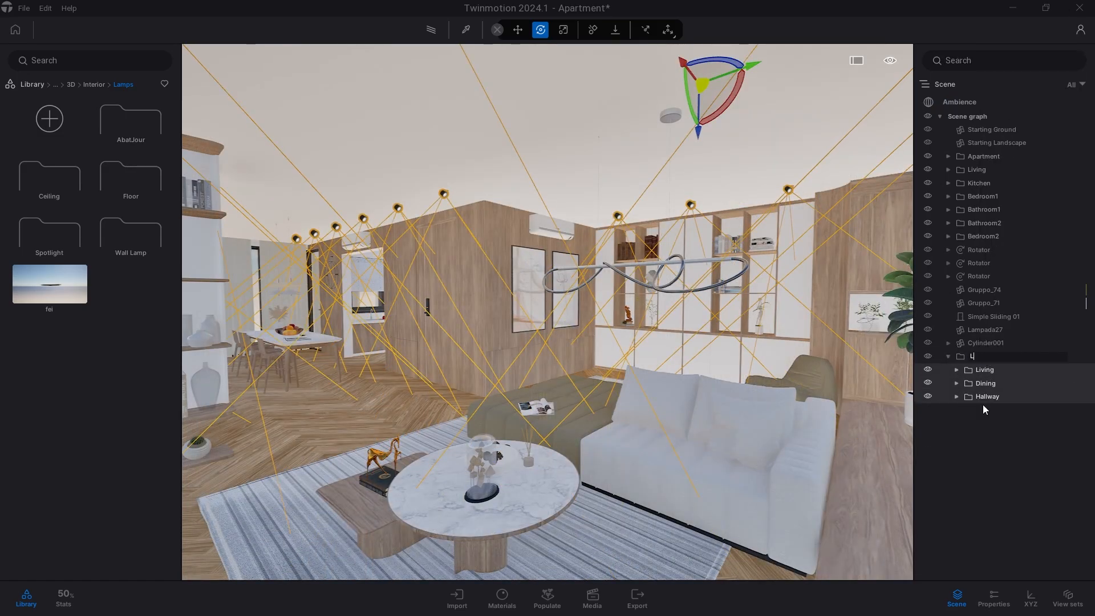
{"action": "type", "text": "ights"}
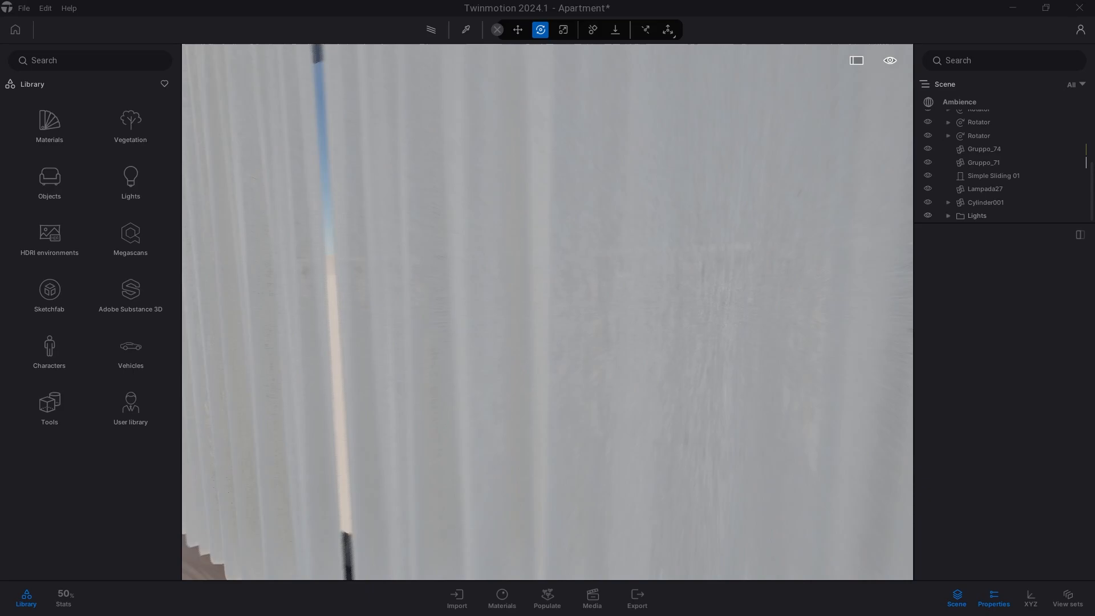
Place an Area light outside the apartment at the middle of the wide curtained window
{"action": "key", "text": "w"}
{"action": "right_click_drag", "start_coordinate": [604, 285], "coordinate": [192, 262]}
{"action": "key", "text": "s"}
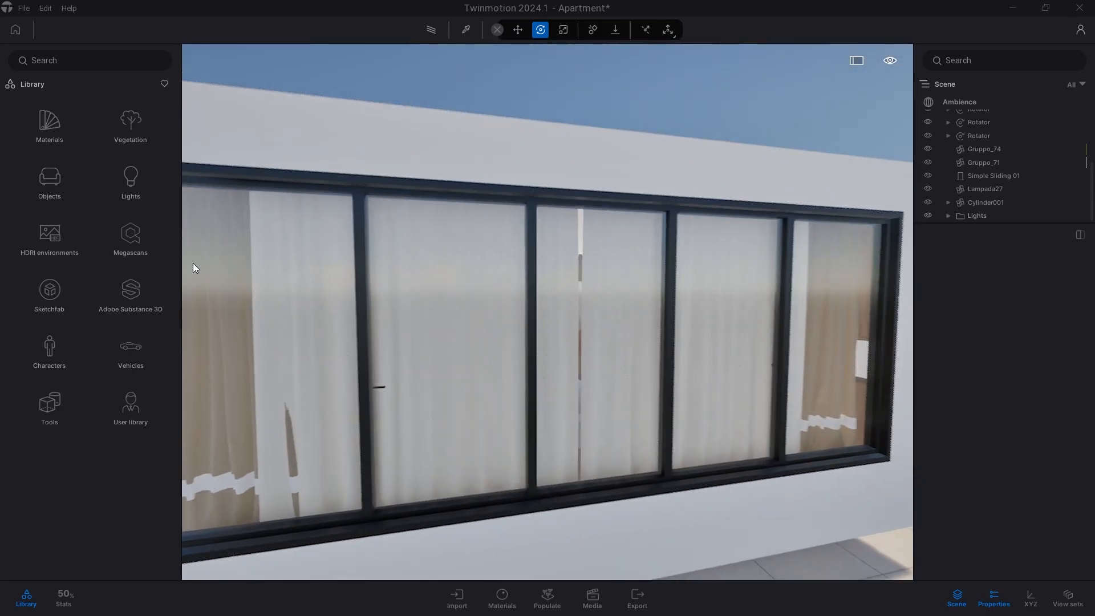
{"action": "left_click", "coordinate": [131, 181]}
{"action": "left_click_drag", "start_coordinate": [138, 178], "coordinate": [249, 231]}
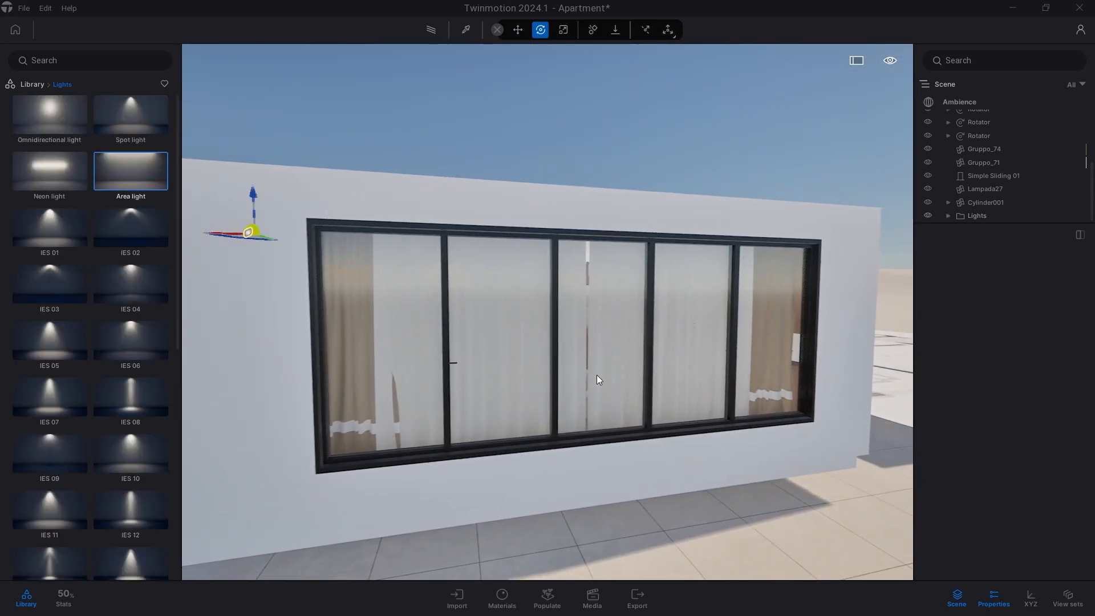
{"action": "left_click_drag", "start_coordinate": [597, 374], "coordinate": [604, 371]}
Rotate the area light to line up with the wide window and raise it to fit within the frame
{"action": "right_click_drag", "start_coordinate": [603, 372], "coordinate": [545, 333]}
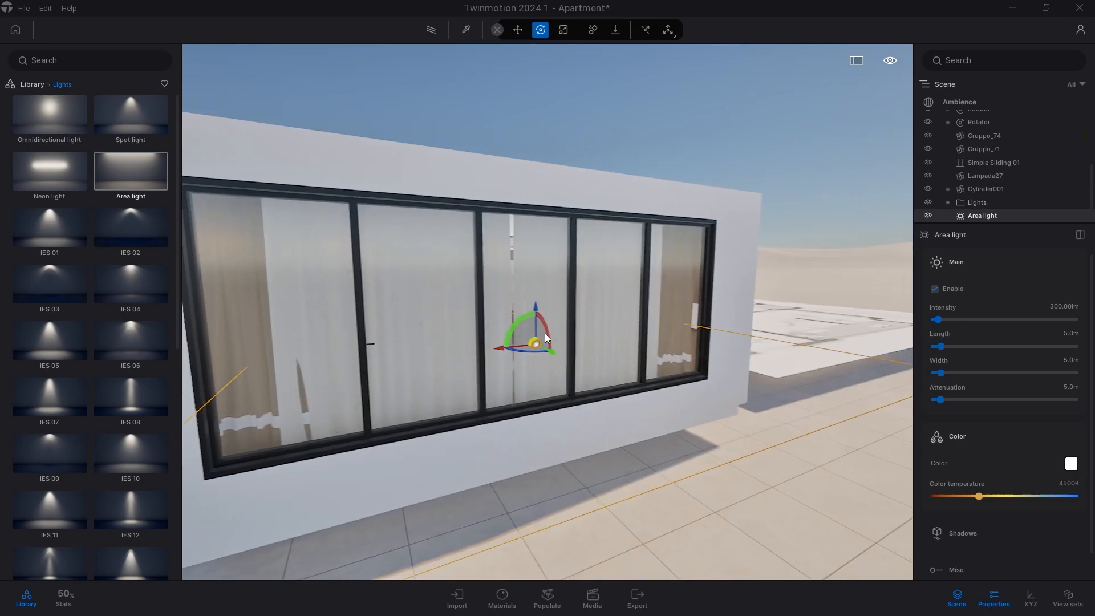
{"action": "left_click_drag", "start_coordinate": [545, 335], "coordinate": [664, 362]}
{"action": "right_click_drag", "start_coordinate": [659, 353], "coordinate": [565, 351]}
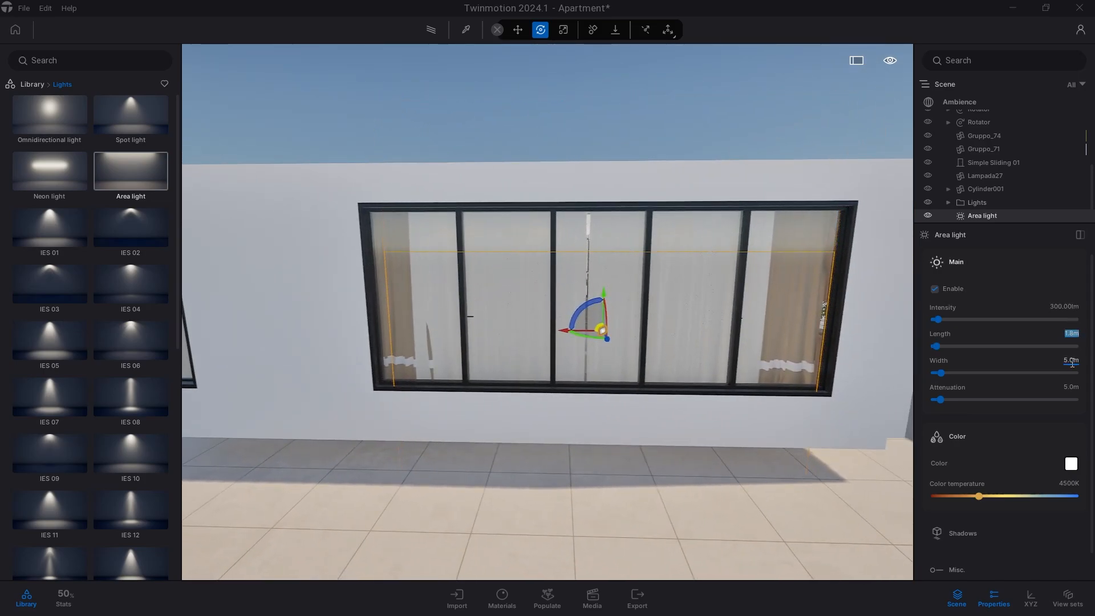
{"action": "left_click_drag", "start_coordinate": [590, 320], "coordinate": [585, 297]}
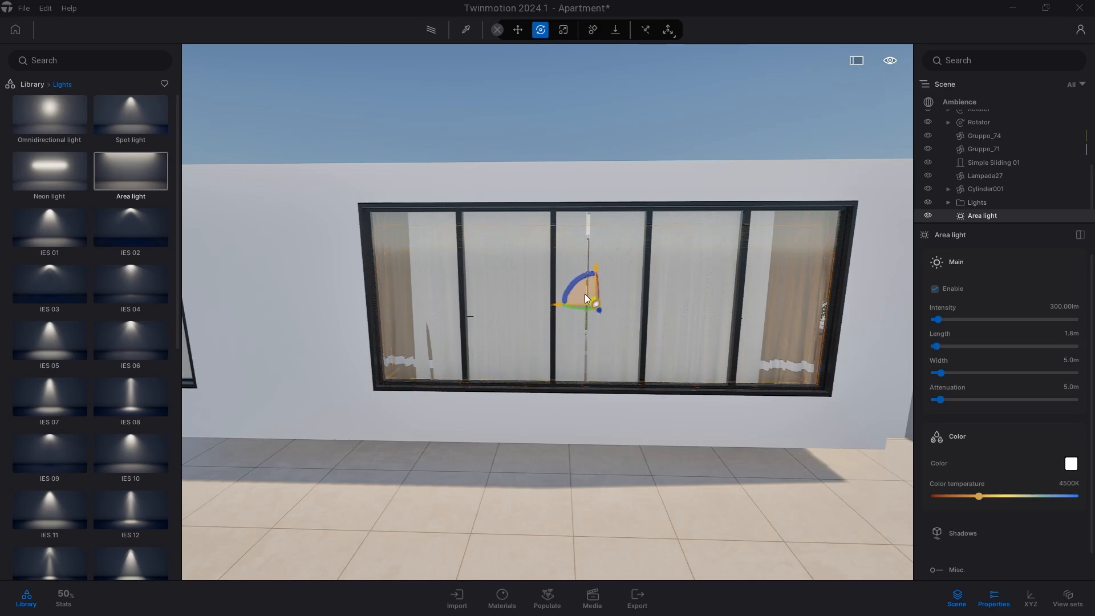
{"action": "right_click_drag", "start_coordinate": [587, 289], "coordinate": [718, 289]}
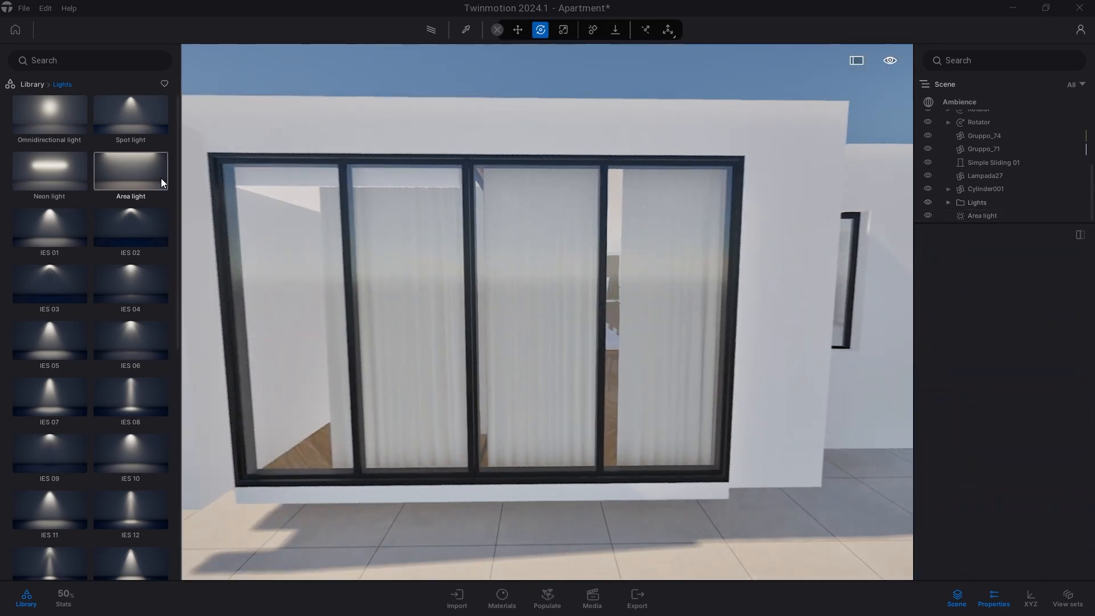
Place a second Area light outside the apartment at the middle of the four-pane window and turn it to face the window
{"action": "left_click_drag", "start_coordinate": [154, 178], "coordinate": [473, 322]}
{"action": "right_click_drag", "start_coordinate": [473, 321], "coordinate": [618, 283]}
{"action": "left_click_drag", "start_coordinate": [620, 288], "coordinate": [527, 324]}
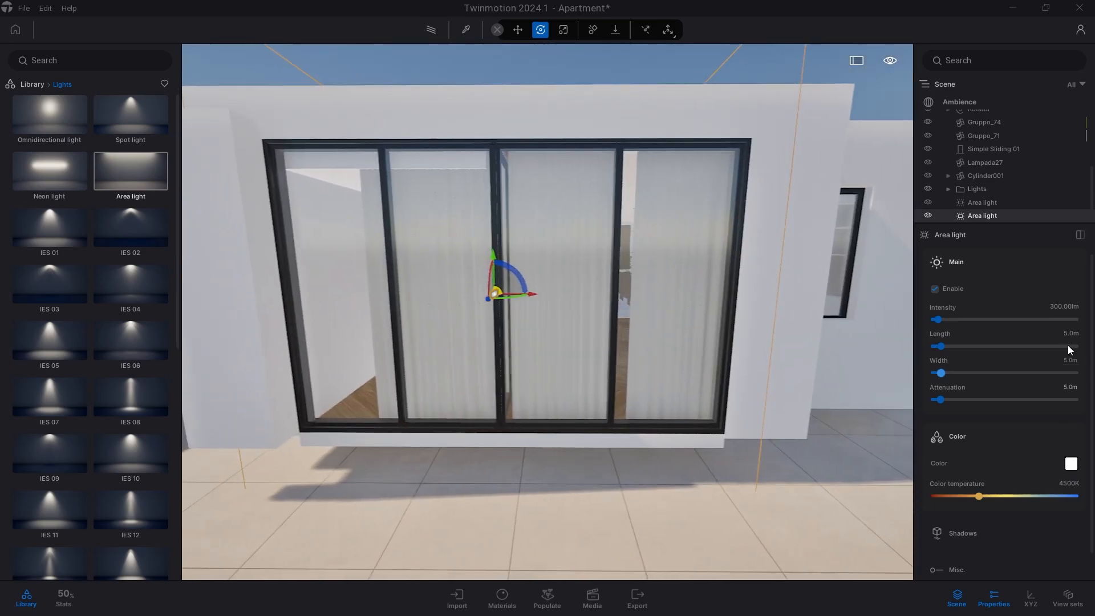
Set the new area light's length to 2.4 m and its width to 3.7 m to match the window
{"action": "left_click", "coordinate": [1070, 334]}
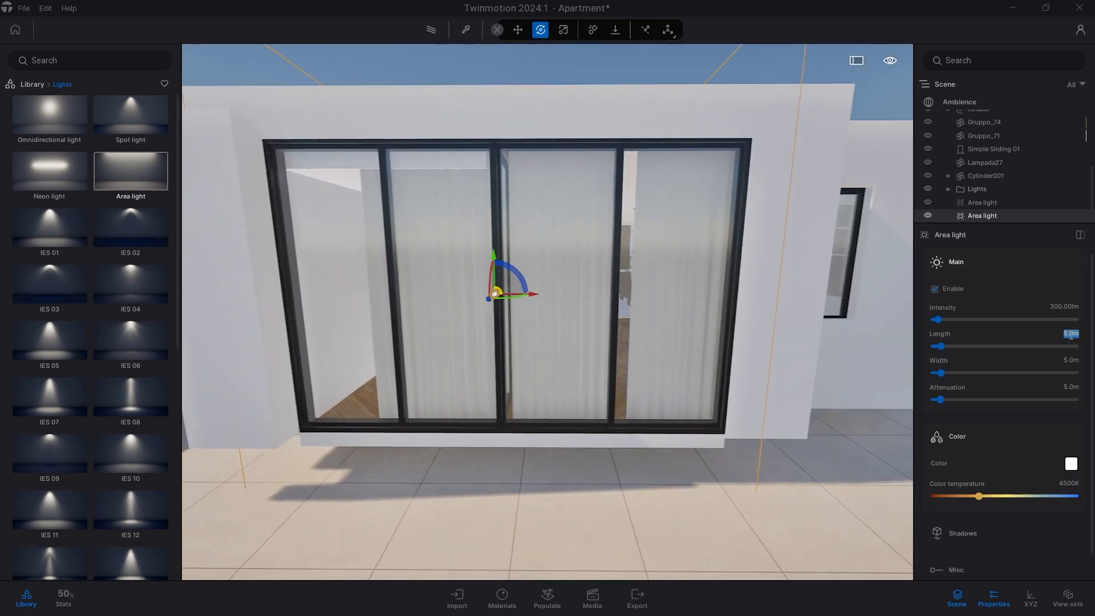
{"action": "type", "text": "2.4"}
{"action": "key", "text": "Return"}
{"action": "left_click", "coordinate": [1071, 361]}
{"action": "type", "text": "3"}
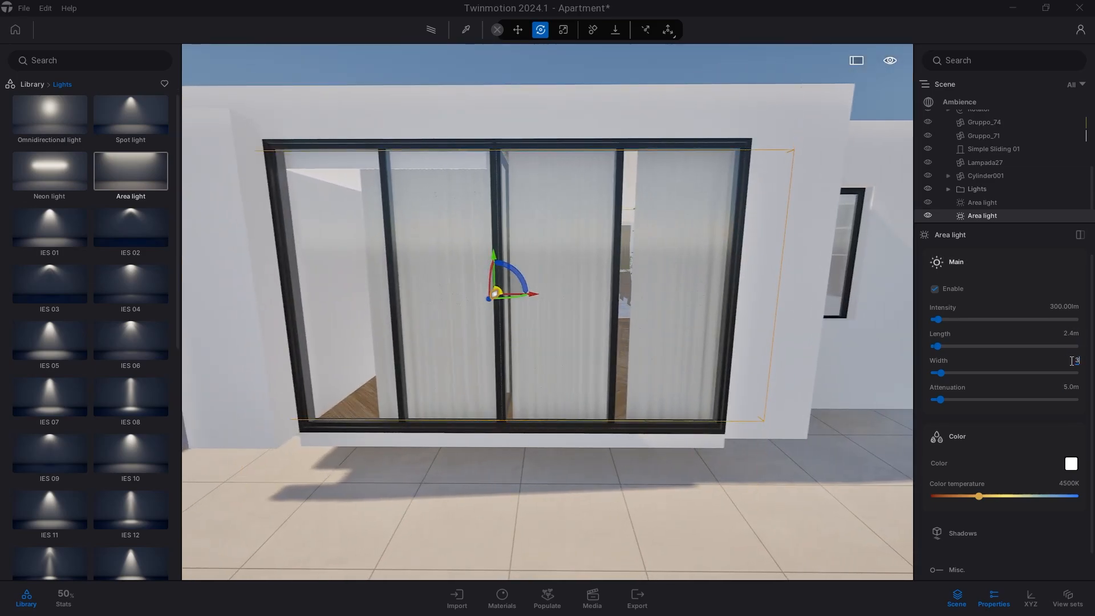
{"action": "type", "text": ".7"}
{"action": "key", "text": "Return"}
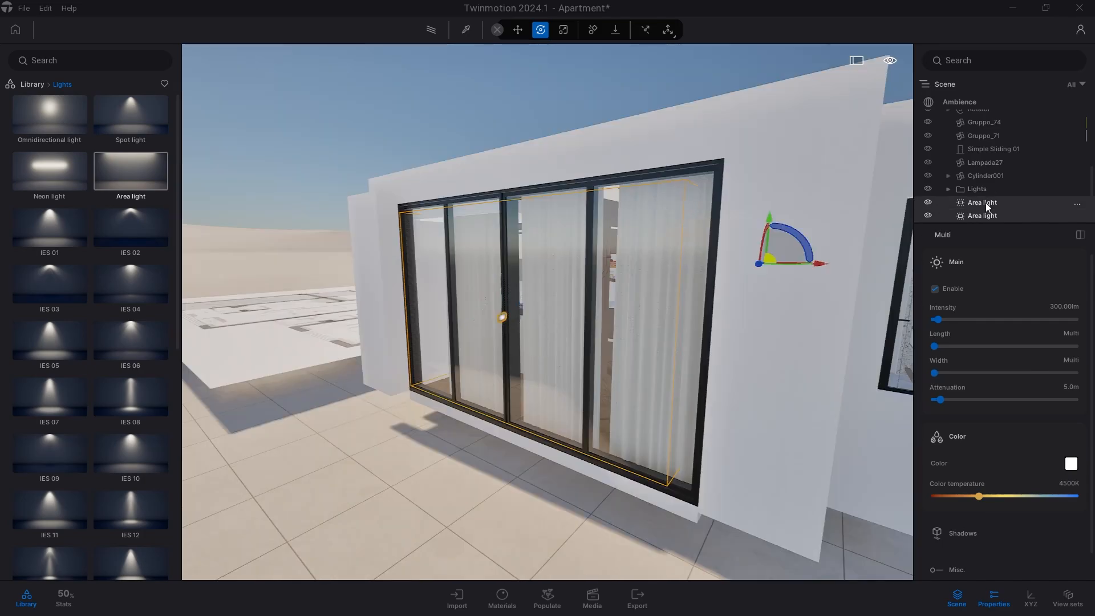
Move both area lights together into a new container
{"action": "left_click", "coordinate": [980, 203], "text": "ctrl"}
{"action": "right_click", "coordinate": [980, 204]}
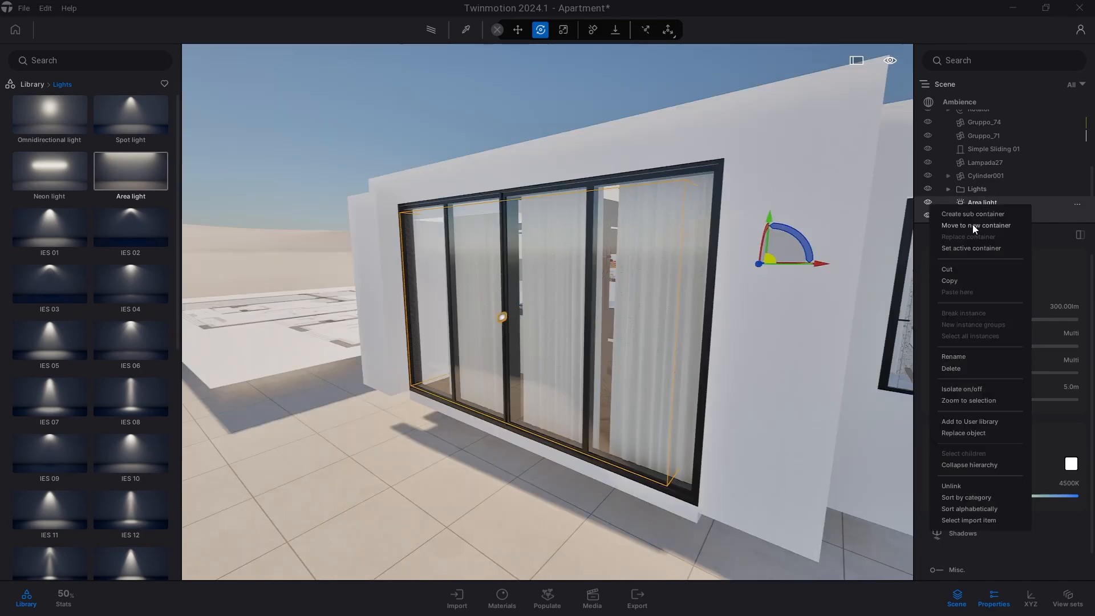
{"action": "left_click", "coordinate": [972, 225]}
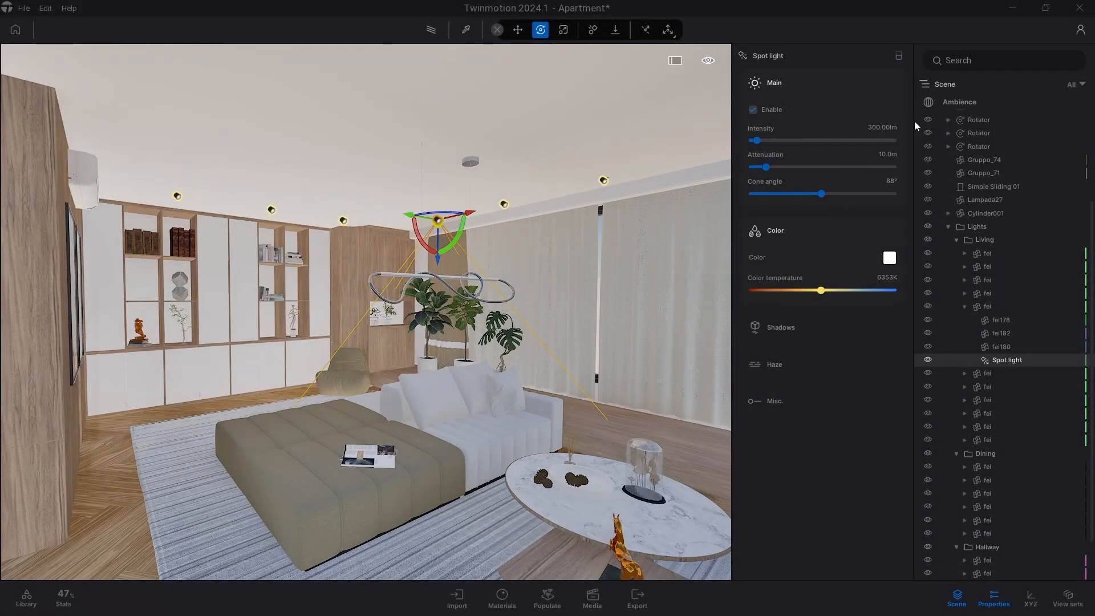
Set the living room spot light's cone angle to 140° and open its color temperature for editing
{"action": "left_click", "coordinate": [893, 181]}
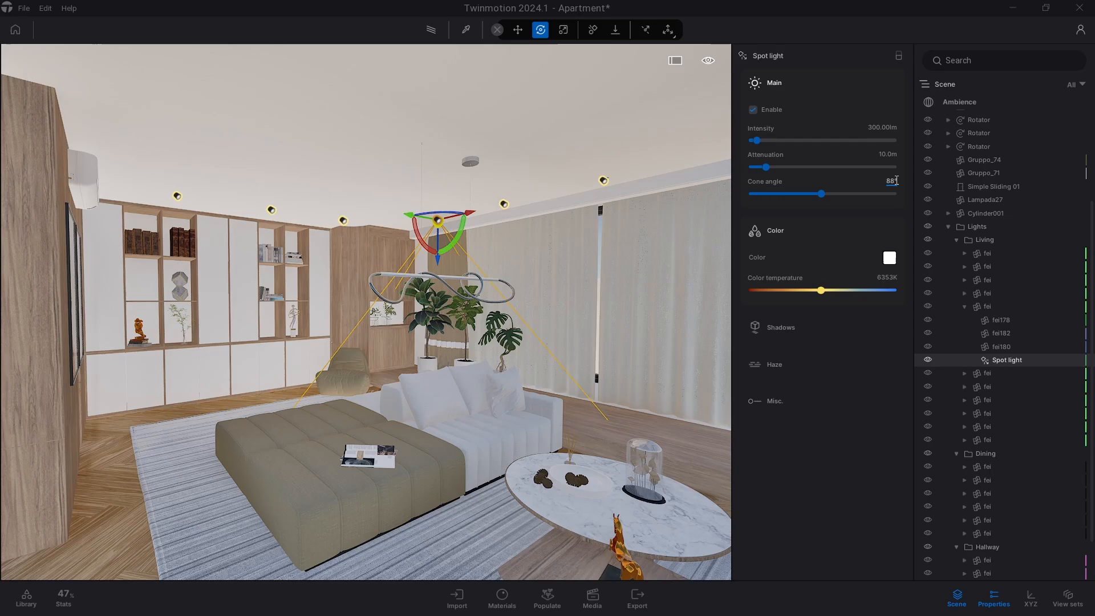
{"action": "type", "text": "140"}
{"action": "left_click", "coordinate": [893, 278]}
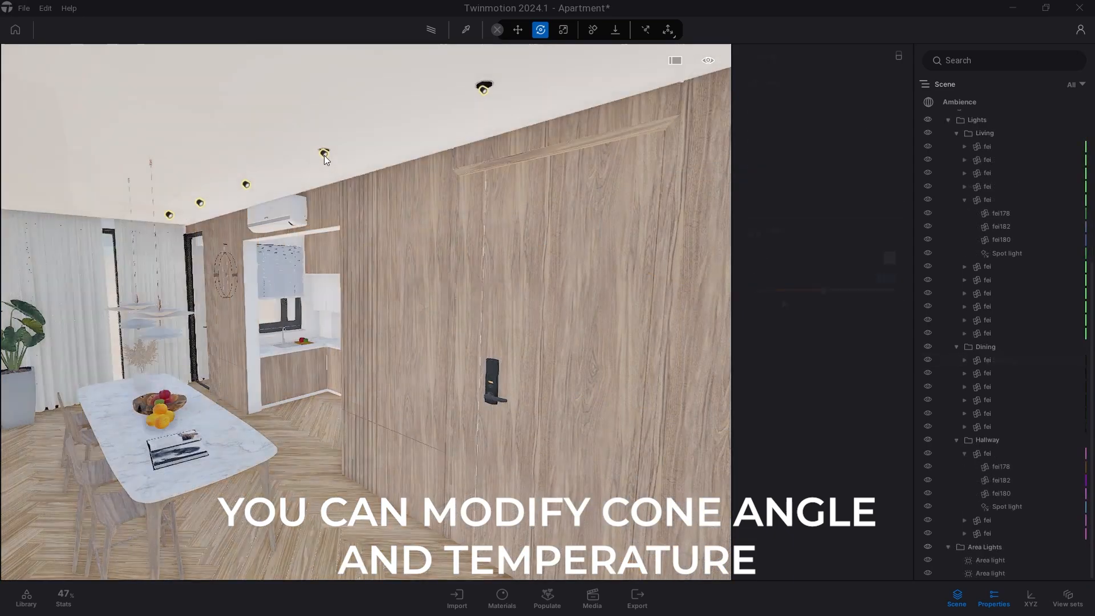
Give the dining area's ceiling spot light a color temperature of 6500K and a cone angle of 130°
{"action": "left_click", "coordinate": [324, 155]}
{"action": "left_click", "coordinate": [888, 277]}
{"action": "type", "text": "6"}
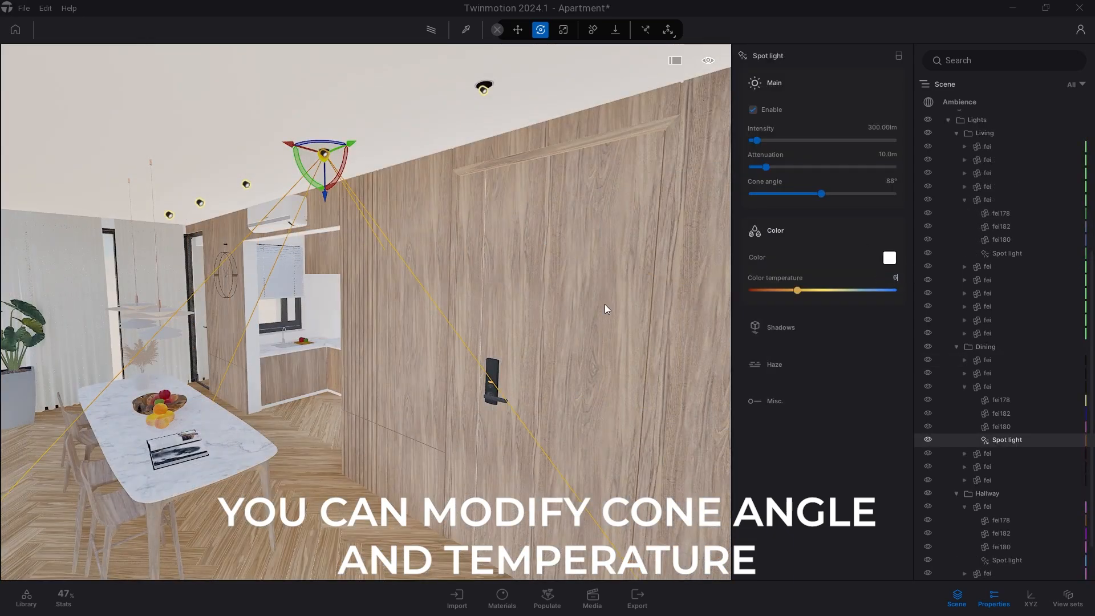
{"action": "type", "text": "500K"}
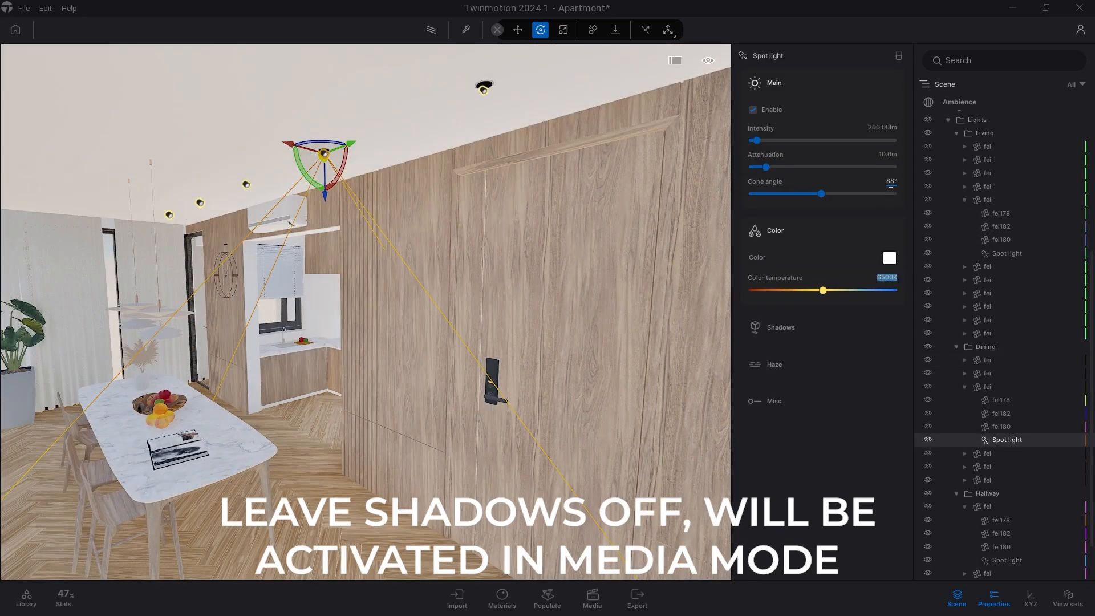
{"action": "left_click", "coordinate": [891, 183]}
{"action": "type", "text": "130"}
{"action": "key", "text": "Return"}
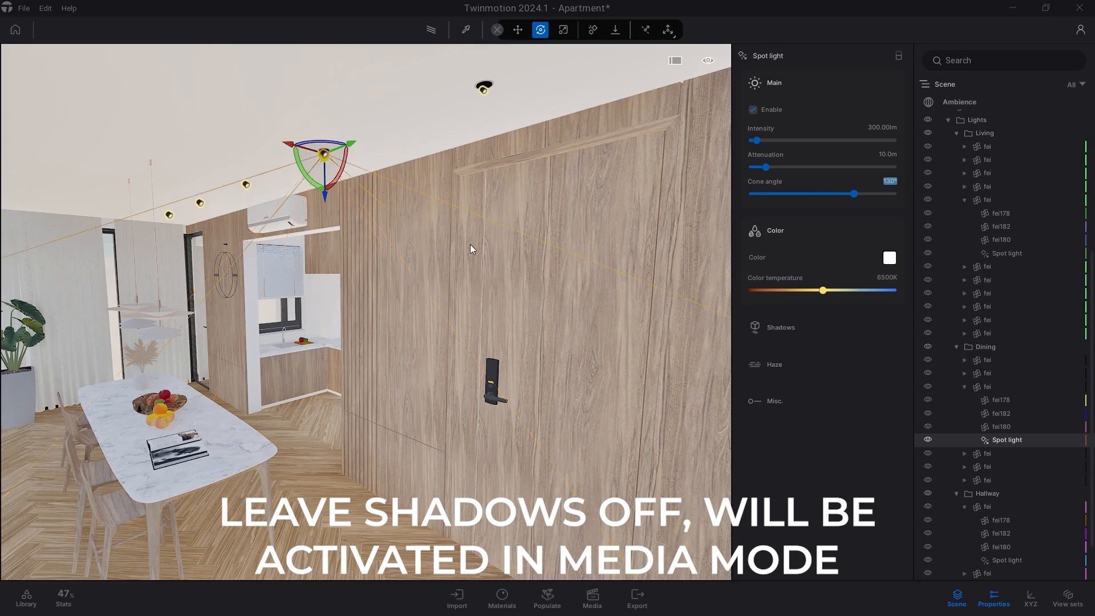
{"action": "key", "text": "Escape"}
{"action": "key", "text": "s"}
{"action": "right_click_drag", "start_coordinate": [469, 244], "coordinate": [411, 244]}
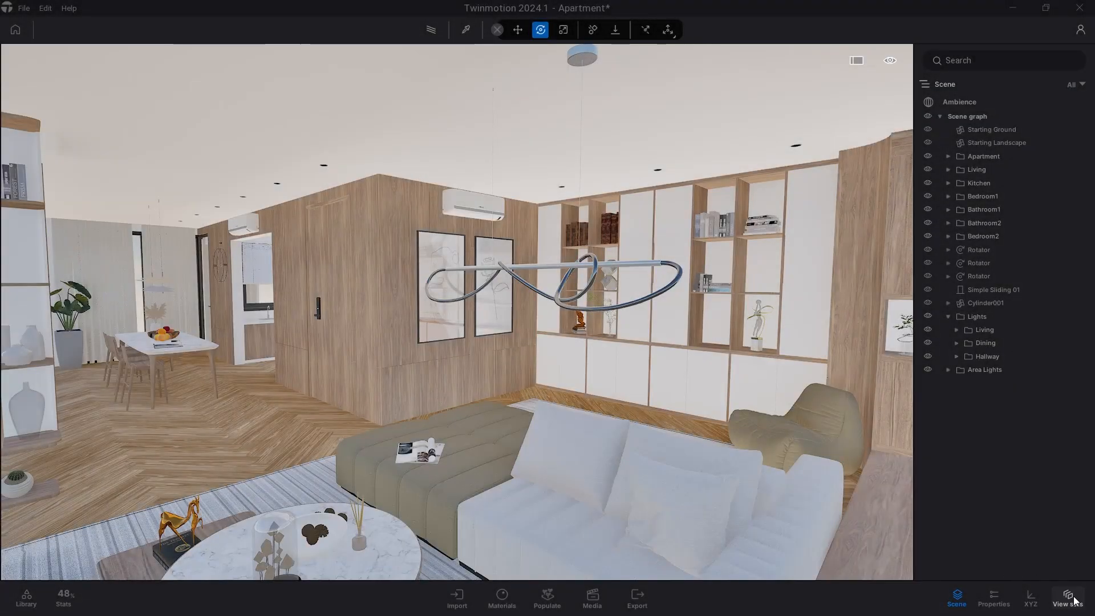
Create two view sets and name them No Lights and Lights
{"action": "left_click", "coordinate": [1074, 599]}
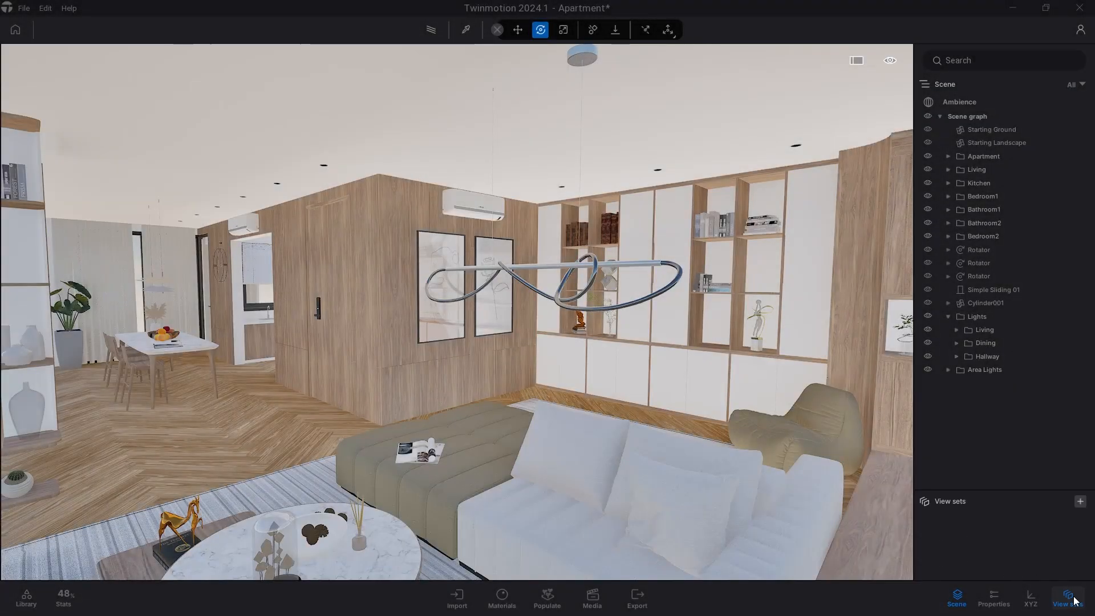
{"action": "left_click", "coordinate": [1079, 502]}
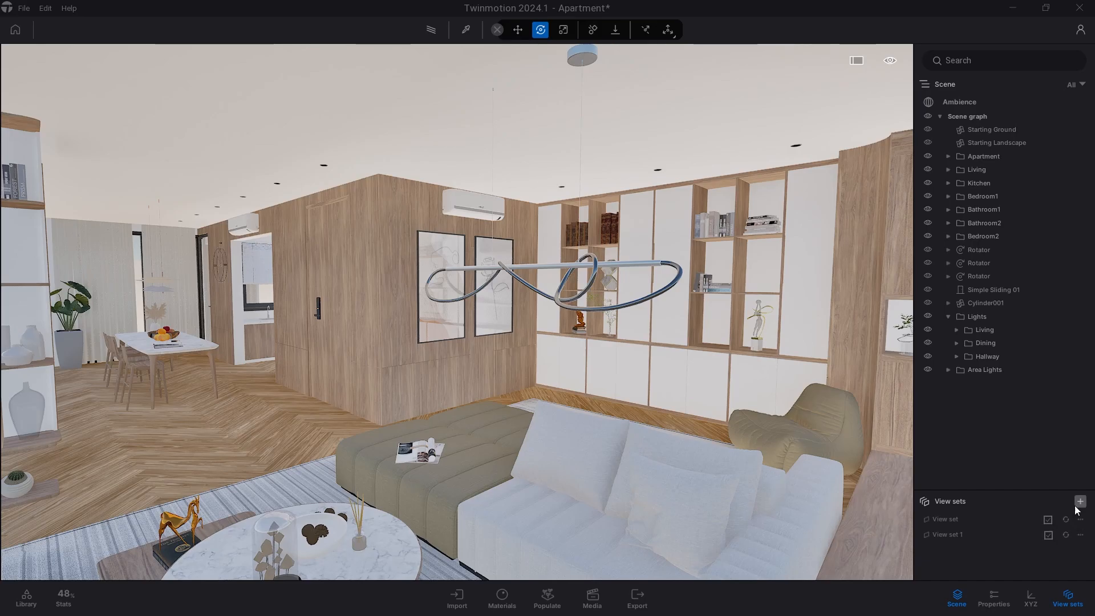
{"action": "double_click", "coordinate": [957, 520]}
{"action": "type", "text": "No Lights"}
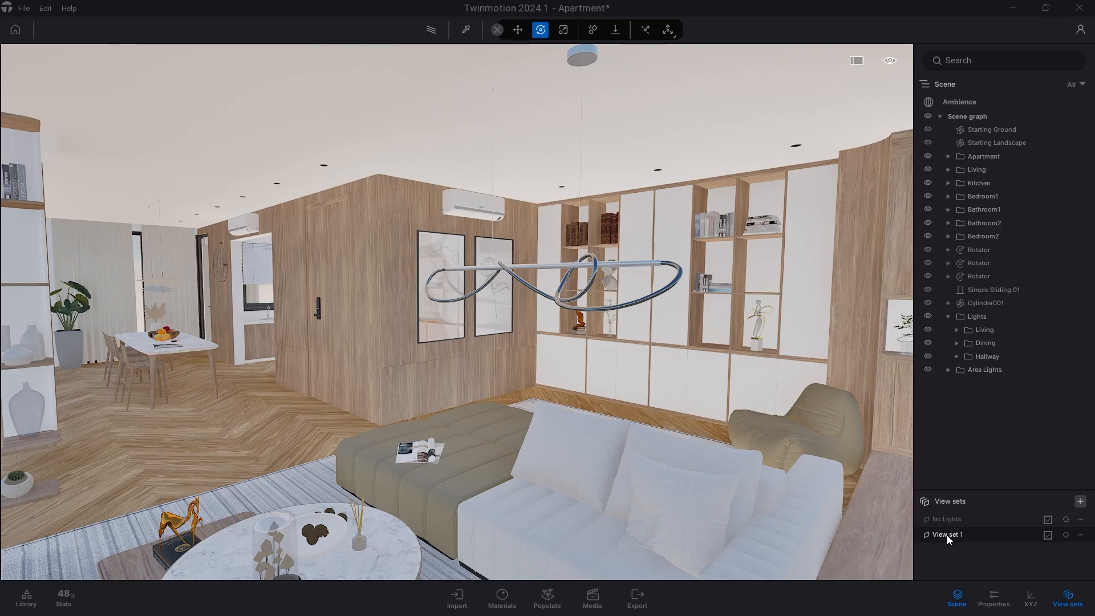
{"action": "right_click", "coordinate": [946, 536]}
{"action": "left_click", "coordinate": [958, 566]}
{"action": "type", "text": "Lights"}
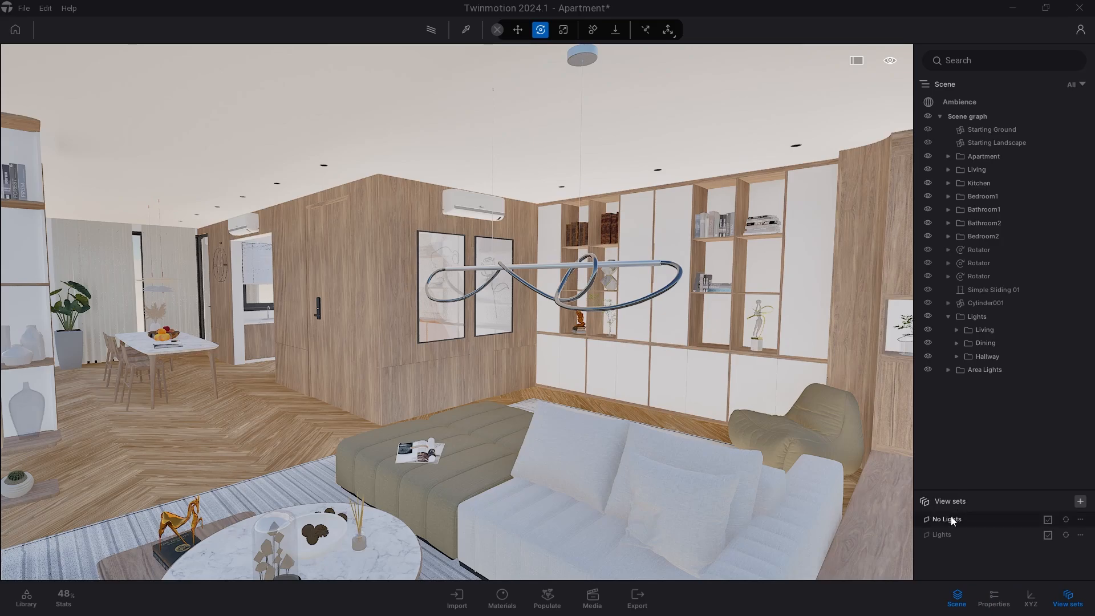
Hide the Lights container for the No Lights view set and add a third view set named Lights PT
{"action": "left_click", "coordinate": [928, 316]}
{"action": "left_click", "coordinate": [942, 534]}
{"action": "left_click", "coordinate": [947, 518]}
{"action": "left_click", "coordinate": [432, 33]}
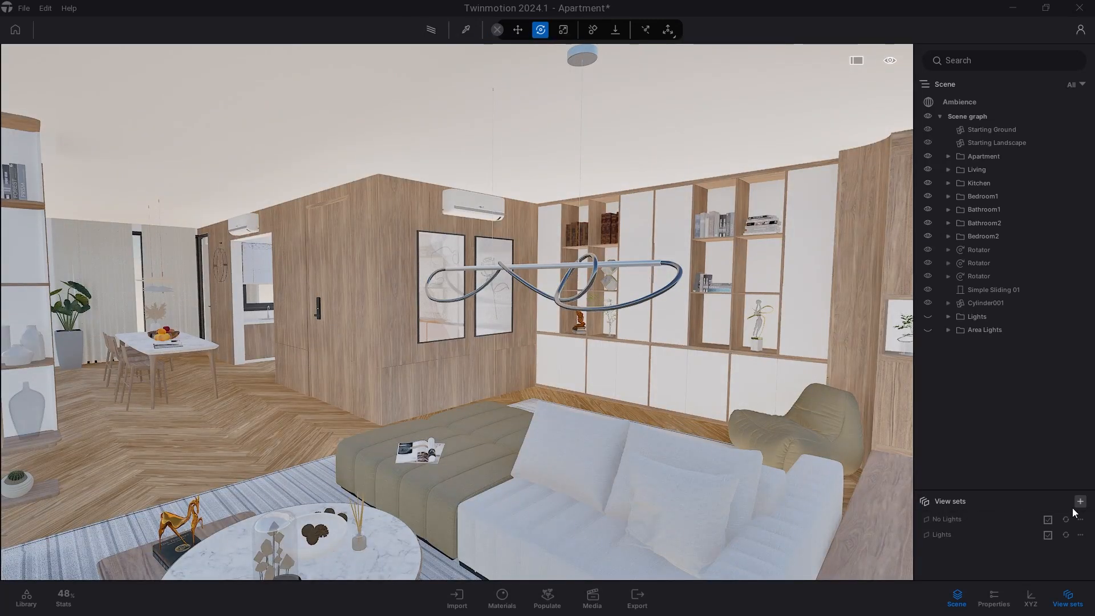
{"action": "left_click", "coordinate": [1080, 500]}
{"action": "type", "text": "Lights PT"}
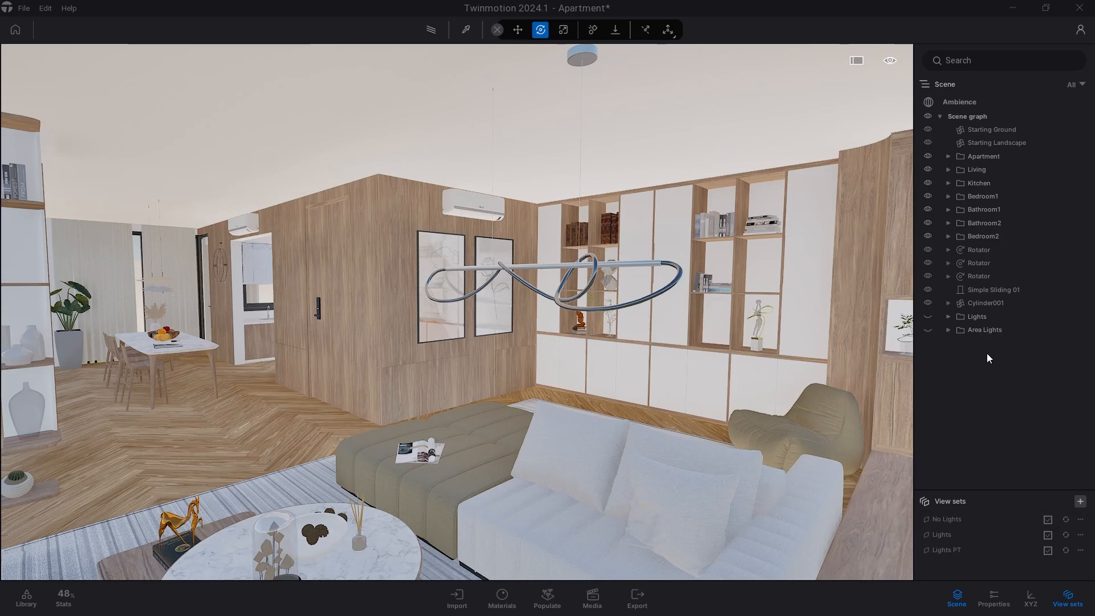
Copy the Lights container and paste it into the scene graph as an instance
{"action": "left_click", "coordinate": [976, 317]}
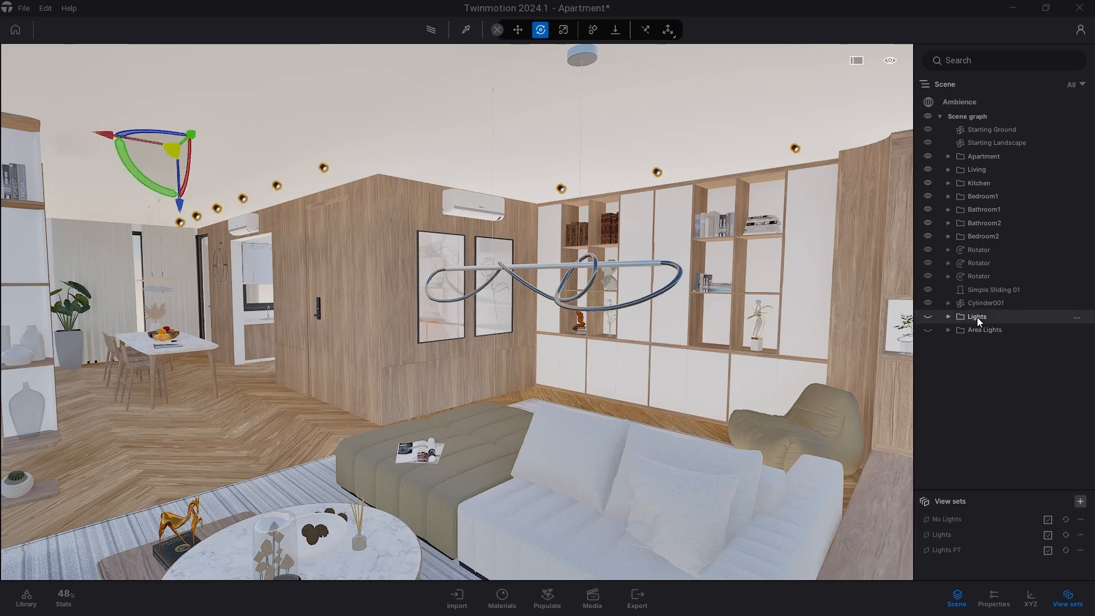
{"action": "right_click", "coordinate": [978, 318]}
{"action": "left_click", "coordinate": [1005, 363]}
{"action": "right_click", "coordinate": [963, 357]}
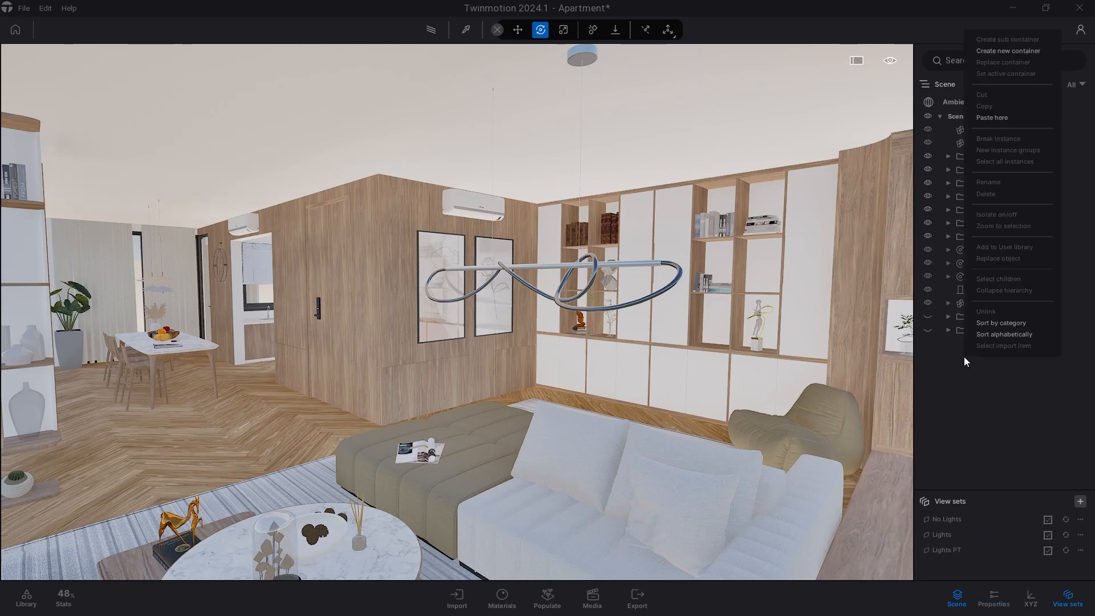
{"action": "left_click", "coordinate": [996, 118]}
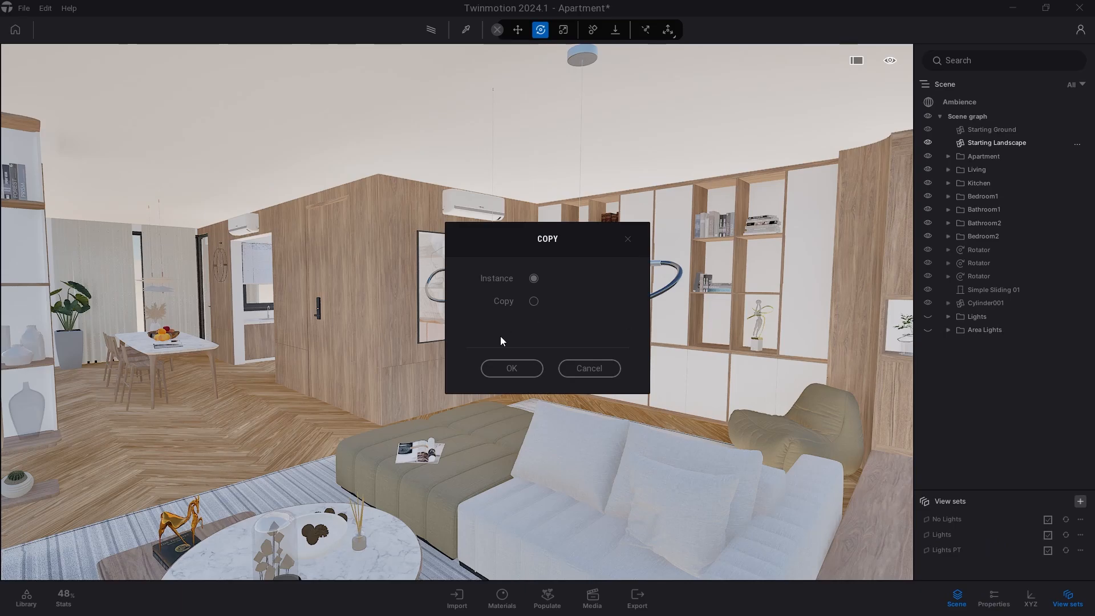
{"action": "left_click", "coordinate": [513, 366]}
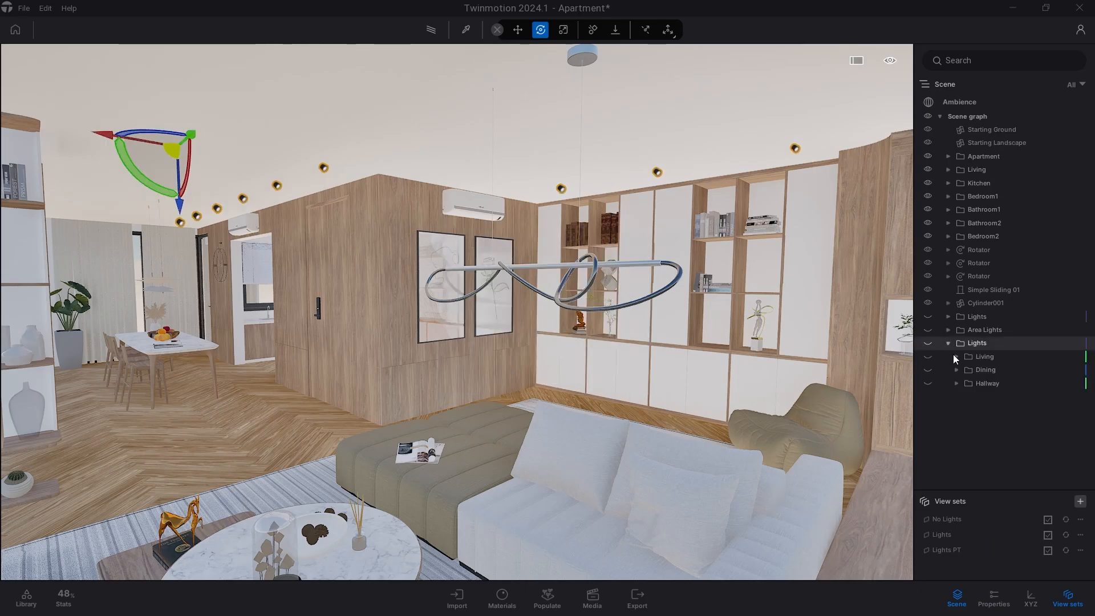
Put the three Hallway lamps of the pasted Lights container into new instance groups
{"action": "left_click", "coordinate": [983, 383]}
{"action": "left_click", "coordinate": [957, 382]}
{"action": "left_click", "coordinate": [989, 398]}
{"action": "left_click", "coordinate": [987, 421], "text": "shift"}
{"action": "right_click", "coordinate": [986, 422]}
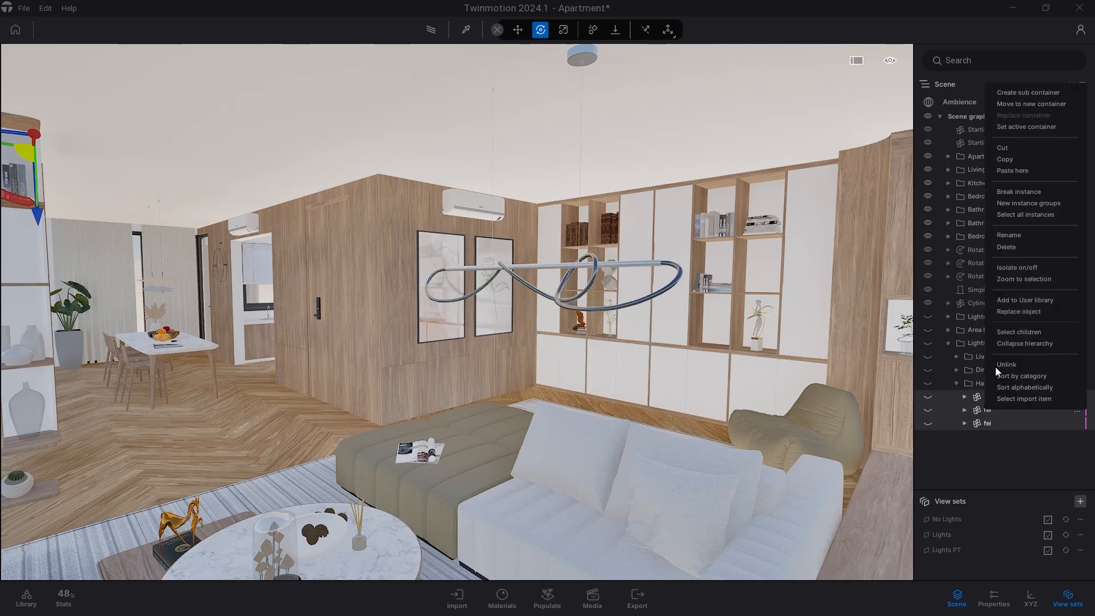
{"action": "left_click", "coordinate": [1016, 204]}
{"action": "left_click", "coordinate": [957, 383]}
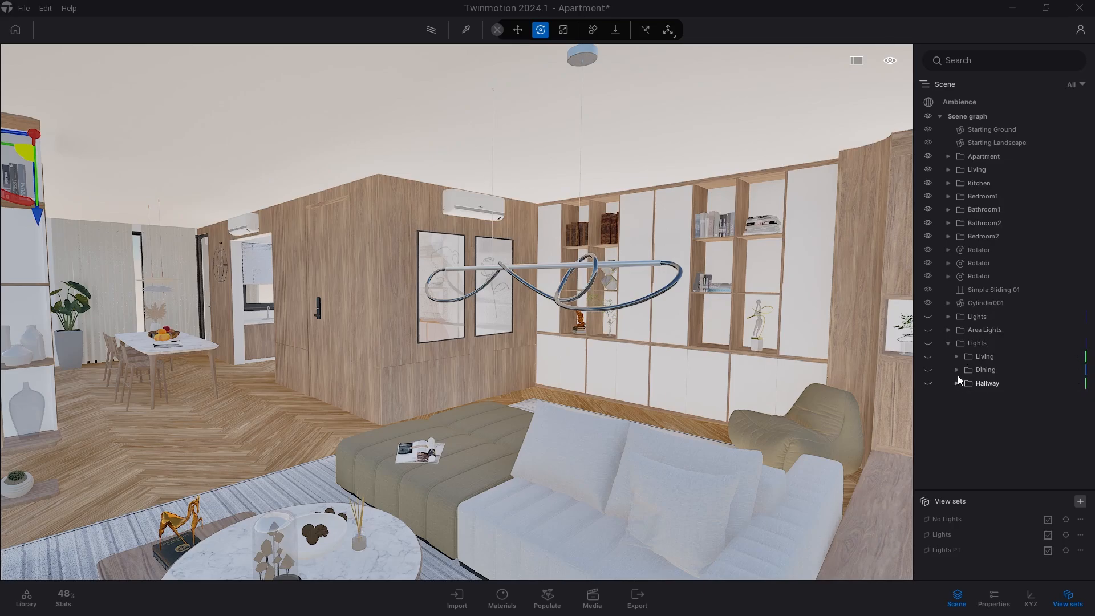
Put the six Dining lamps of the pasted Lights container into new instance groups and collapse the container
{"action": "left_click", "coordinate": [956, 370]}
{"action": "left_click", "coordinate": [980, 448]}
{"action": "left_click", "coordinate": [984, 385], "text": "shift"}
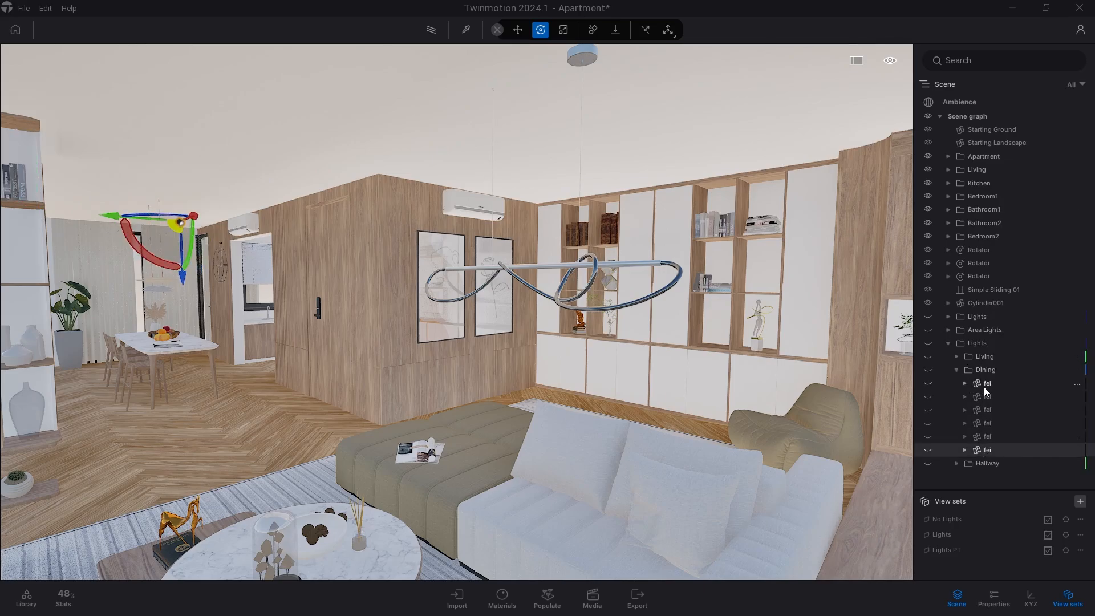
{"action": "right_click", "coordinate": [984, 388]}
{"action": "left_click", "coordinate": [1018, 182]}
{"action": "left_click", "coordinate": [948, 344]}
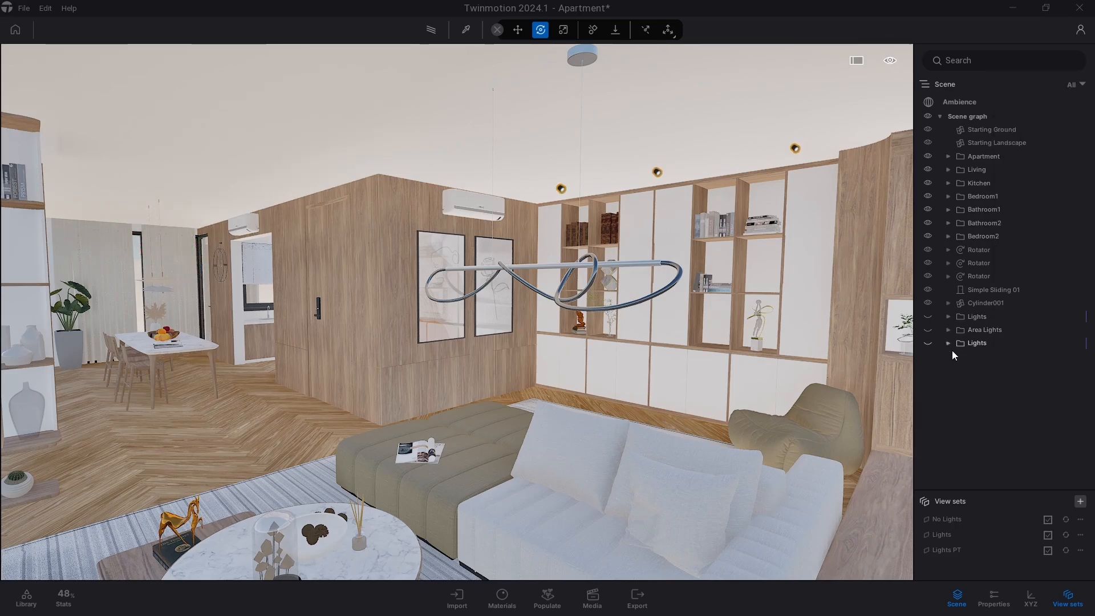
Rename the pasted Lights container as LightsPT
{"action": "left_click", "coordinate": [976, 342]}
{"action": "right_click", "coordinate": [976, 342]}
{"action": "left_click", "coordinate": [1001, 164]}
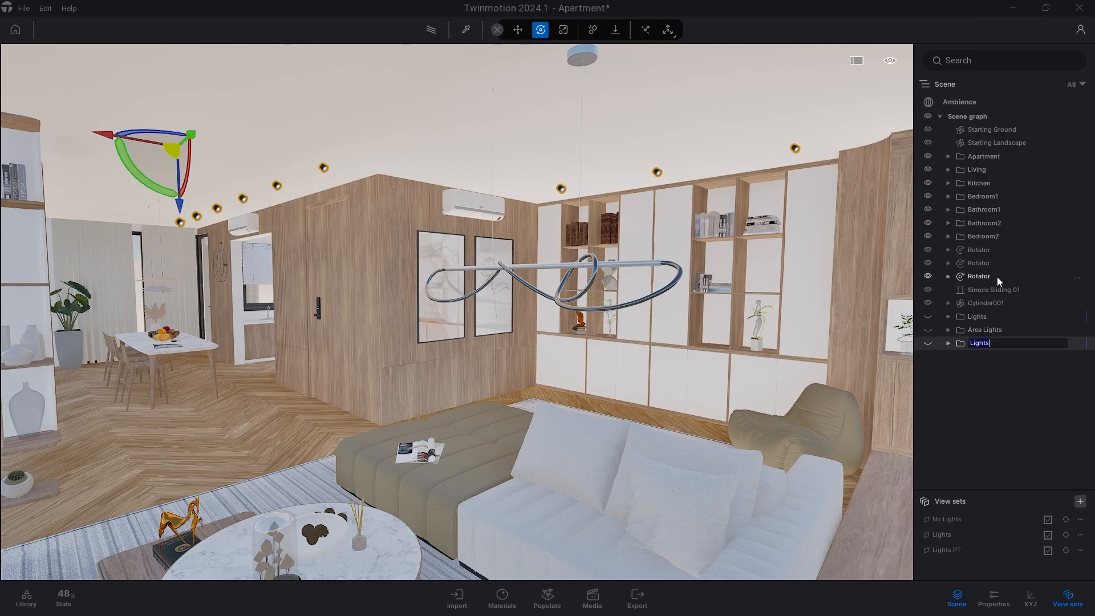
{"action": "type", "text": "PT"}
{"action": "key", "text": "Return"}
{"action": "left_click", "coordinate": [996, 389]}
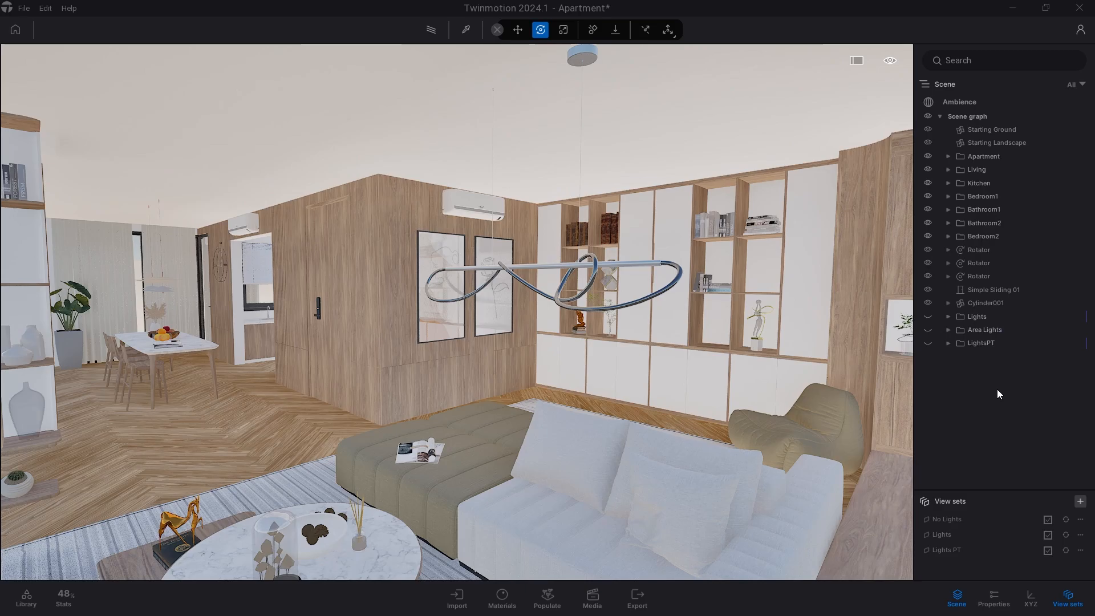
Hide the LightsPT container in the No Lights view set and update that set
{"action": "left_click", "coordinate": [949, 518]}
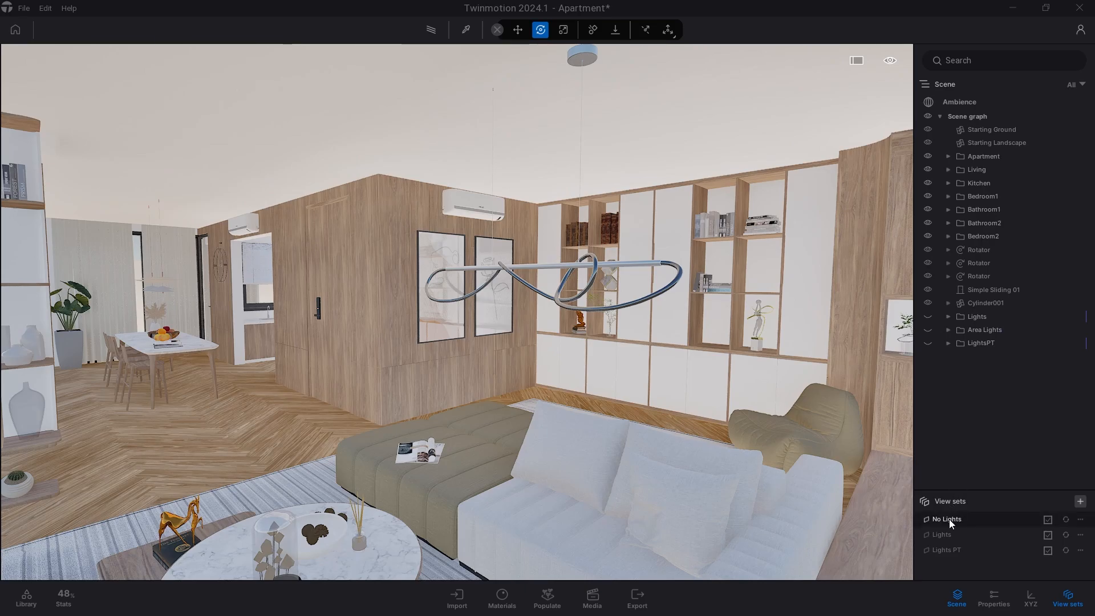
{"action": "left_click", "coordinate": [926, 342]}
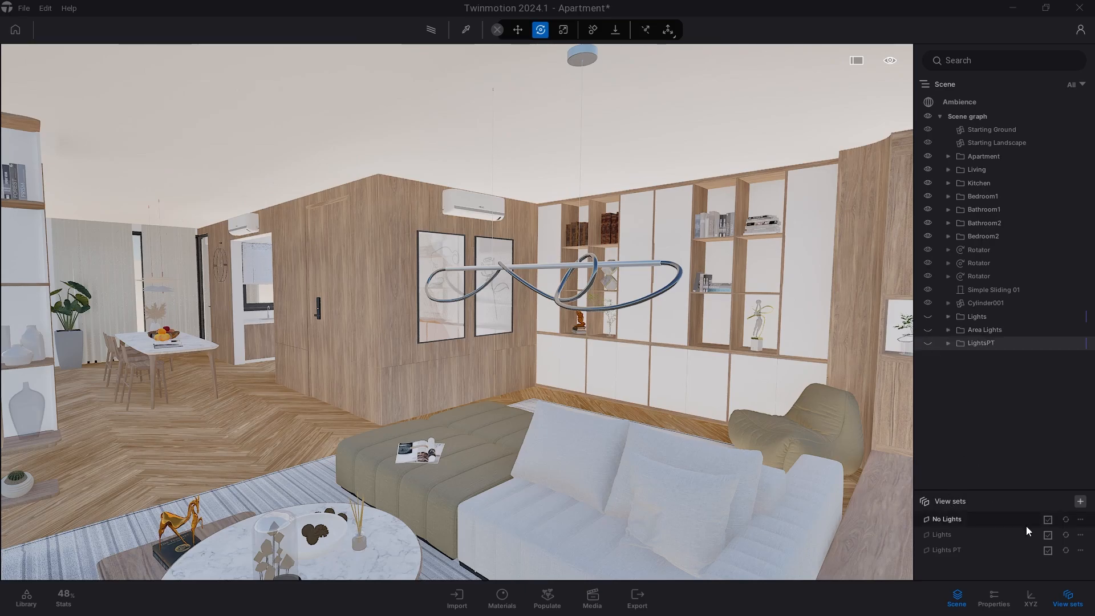
{"action": "left_click", "coordinate": [1065, 519]}
Activate the Lights view set and hide the LightsPT container in it
{"action": "left_click", "coordinate": [949, 533]}
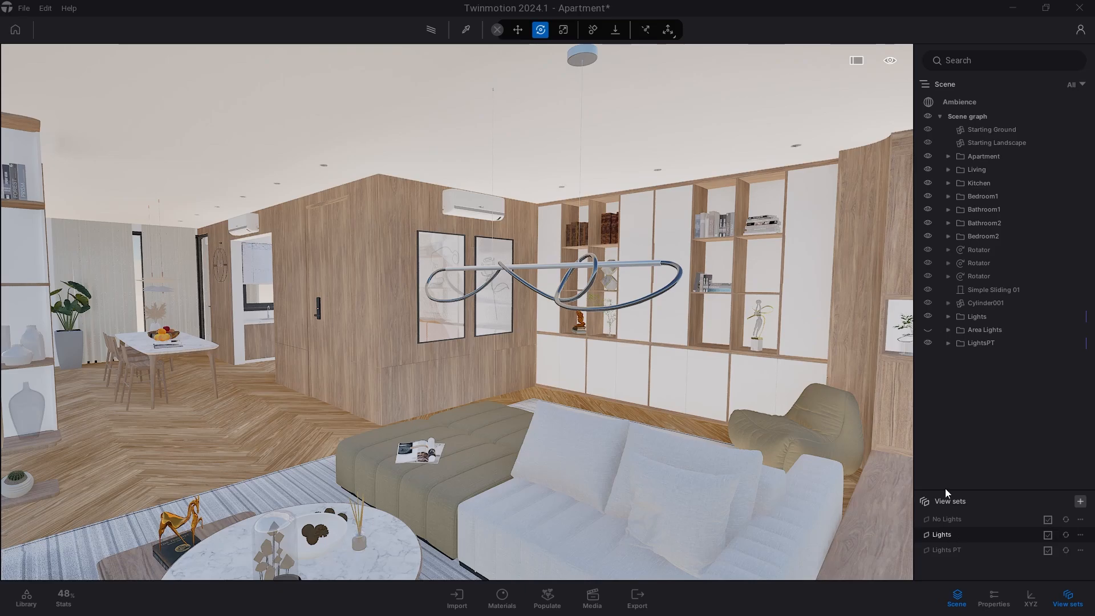
{"action": "left_click", "coordinate": [927, 343]}
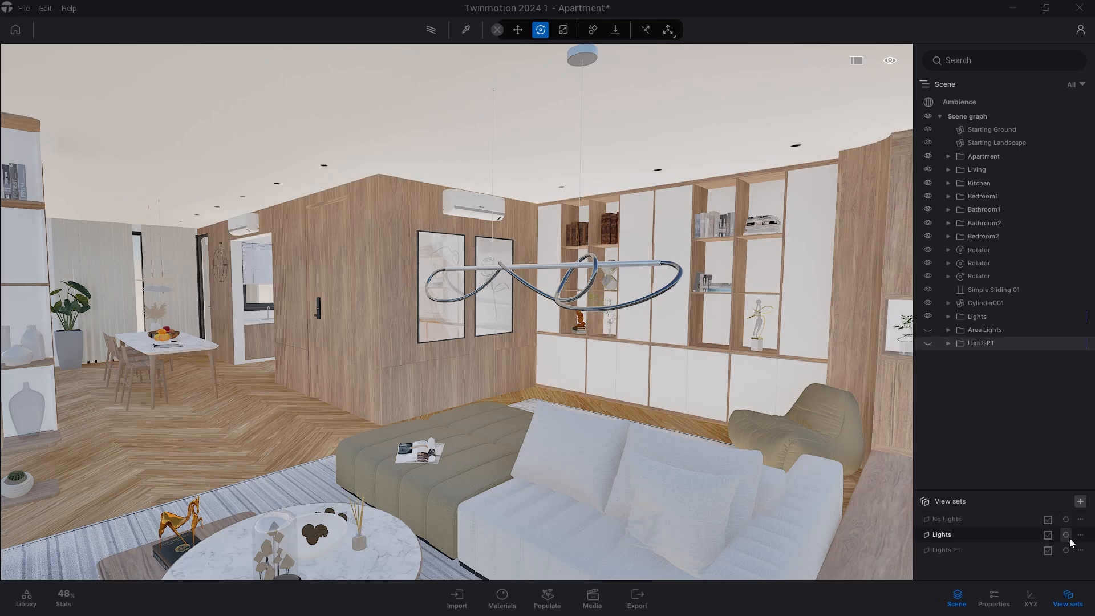